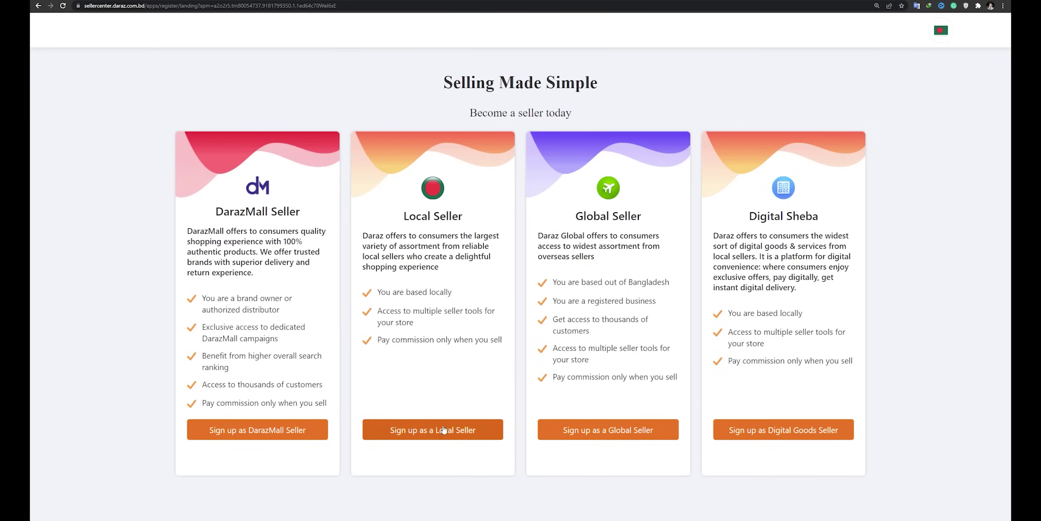
Step: Choose 'Sign up as a Local Seller' and confirm with YES to reach the sign-up form
scroll(442, 433, "down", 1)
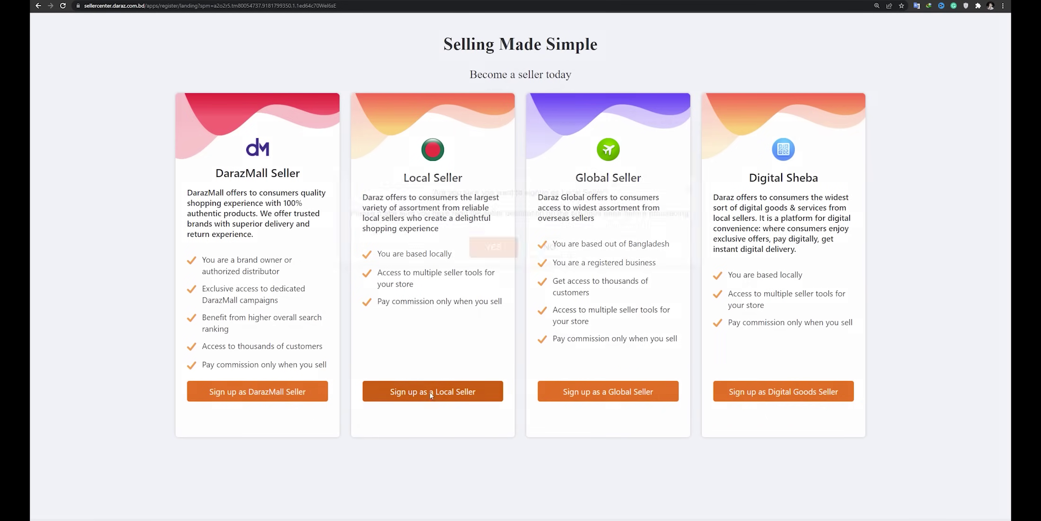
left_click(431, 393)
left_click(490, 294)
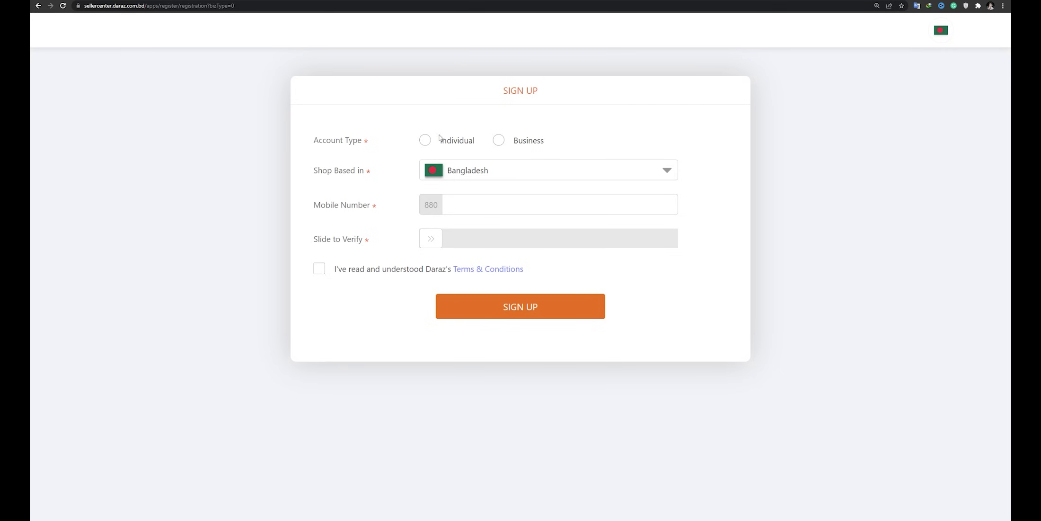
Step: Register as an Individual seller, paste the mobile number and pass the slider verification
left_click(425, 140)
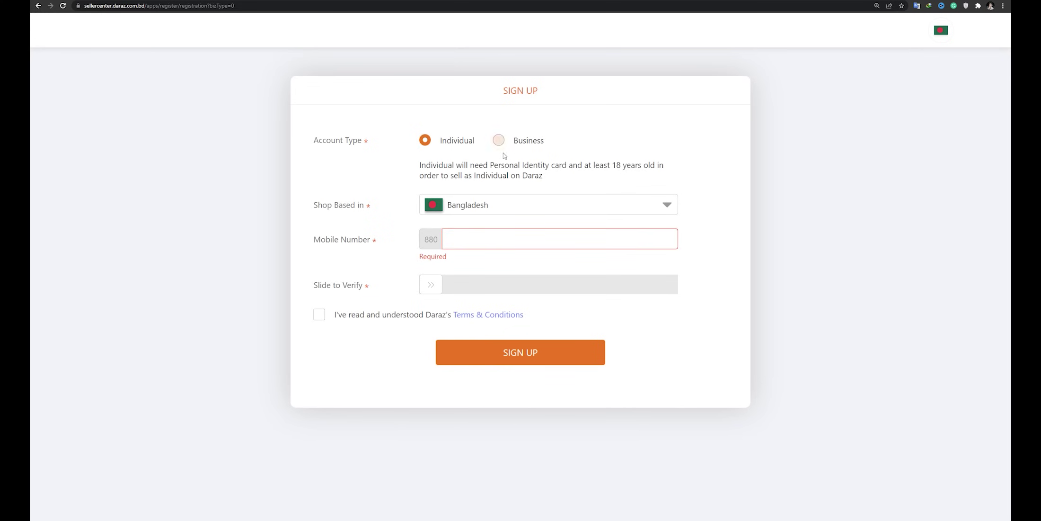
left_click(482, 236)
key("ctrl+v")
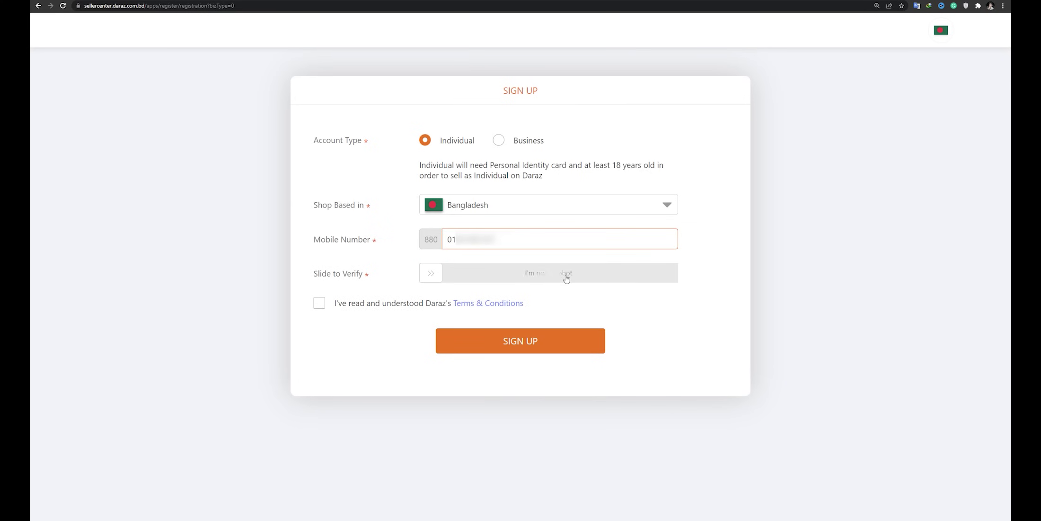
left_click(430, 274)
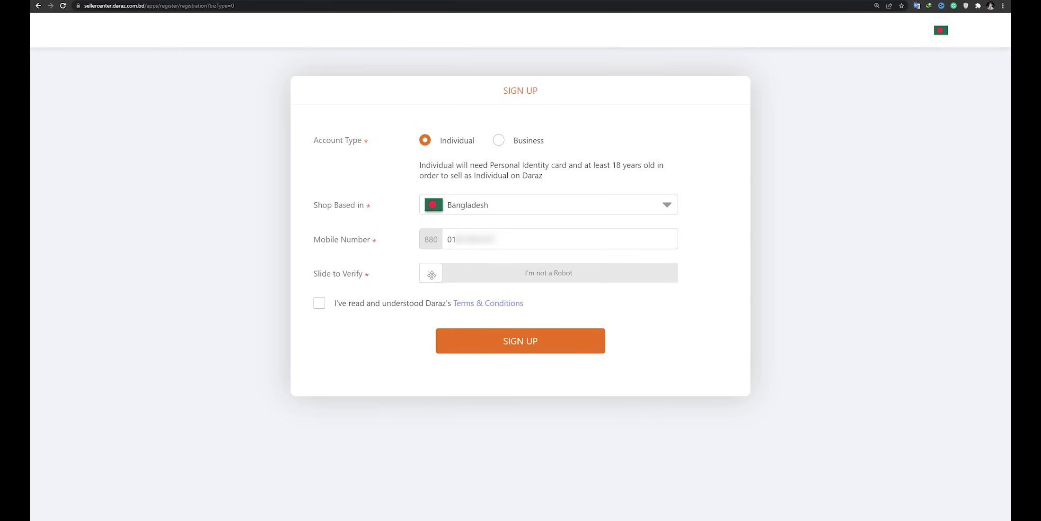
left_click_drag(431, 274, 672, 276)
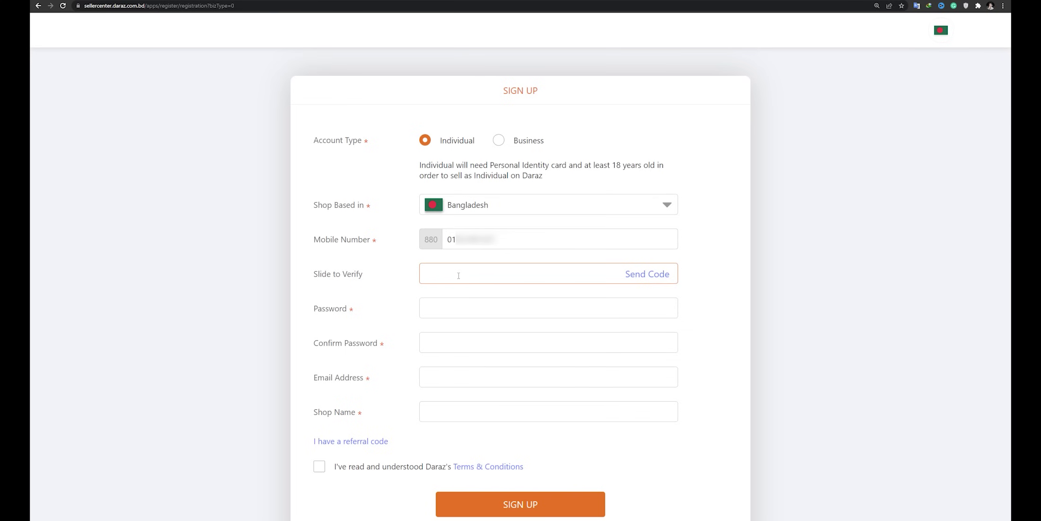
Step: Enter the received SMS verification code, then switch over to Notepad
key("ctrl+v")
scroll(449, 272, "down", 1)
left_click(441, 268)
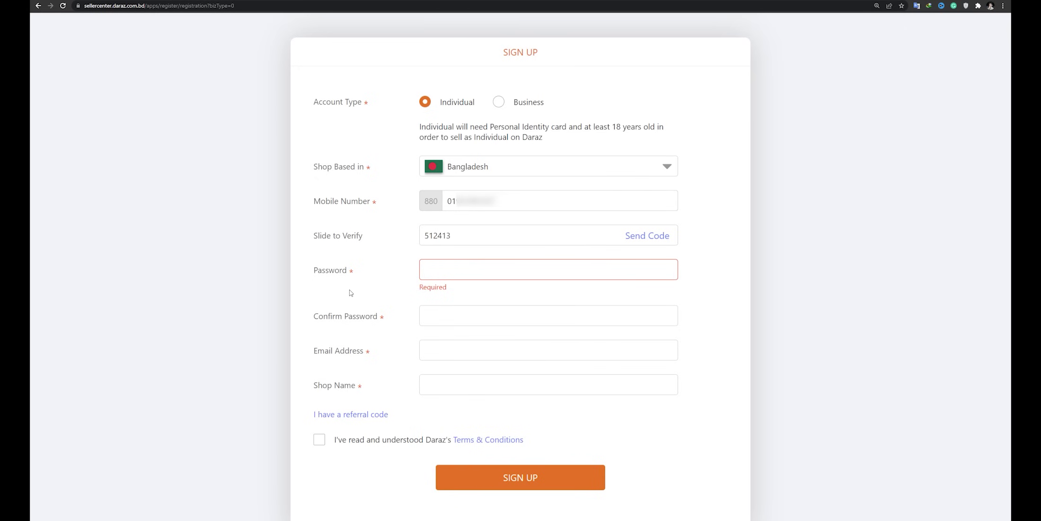
left_click(474, 488)
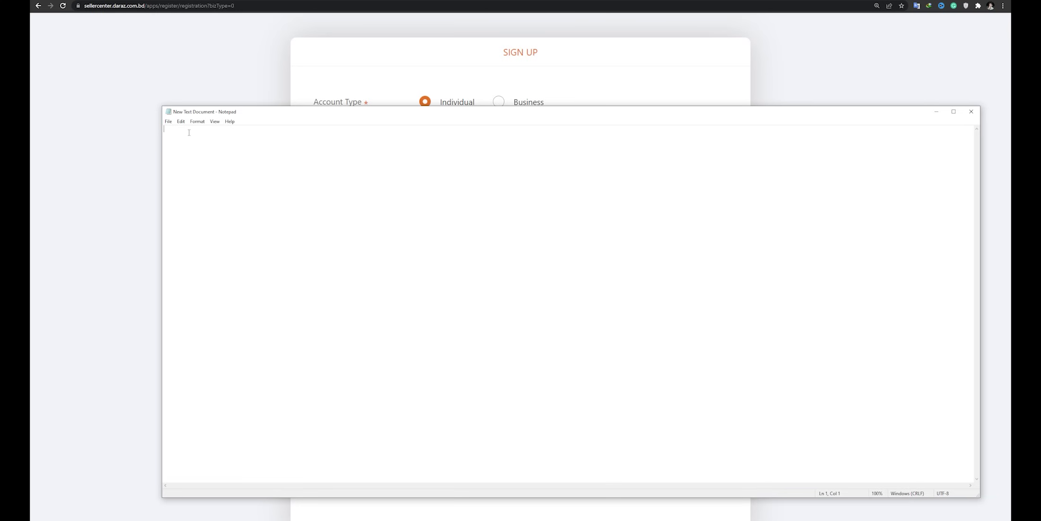
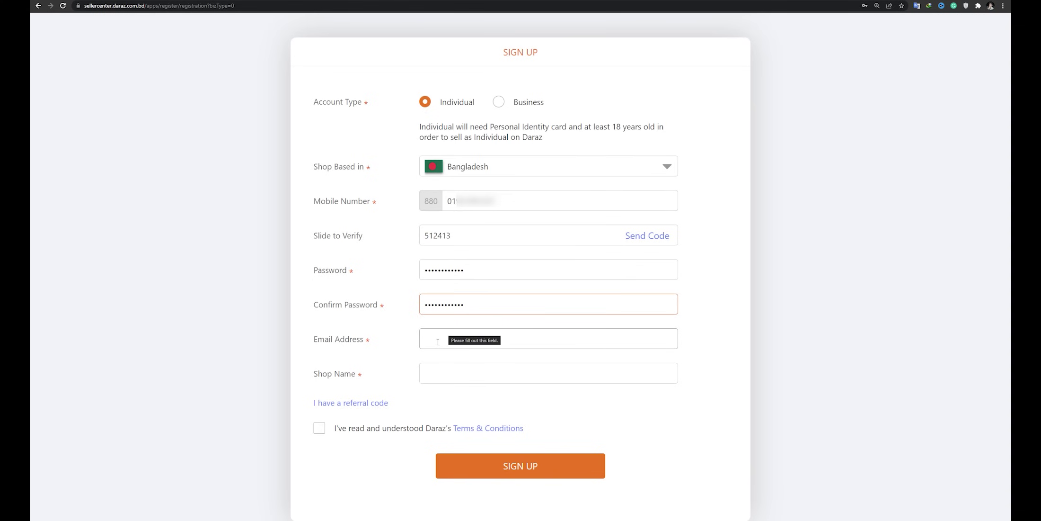
Step: Enter the account e-mail, name the shop 'STStore', accept the terms and submit the sign-up
left_click(437, 342)
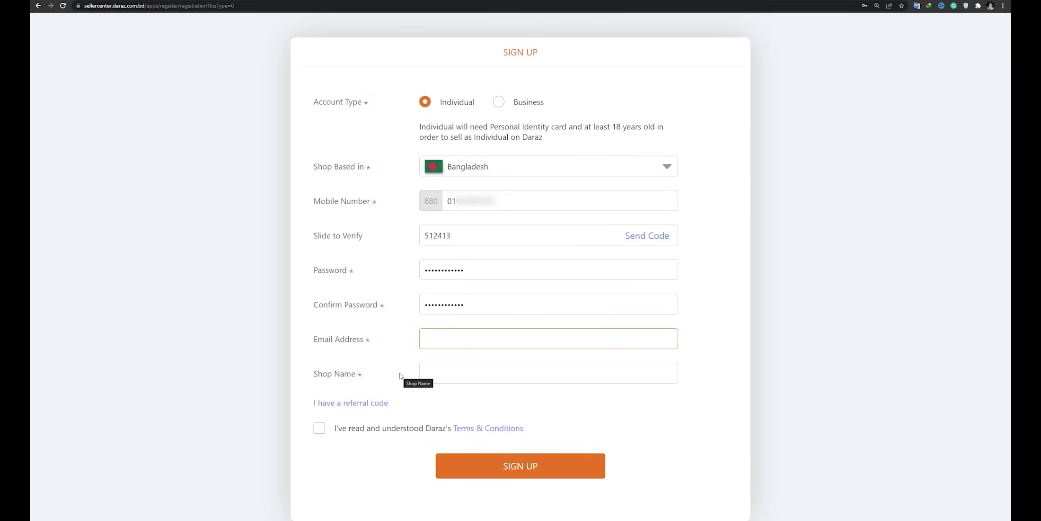
key("ctrl+v")
left_click(431, 376)
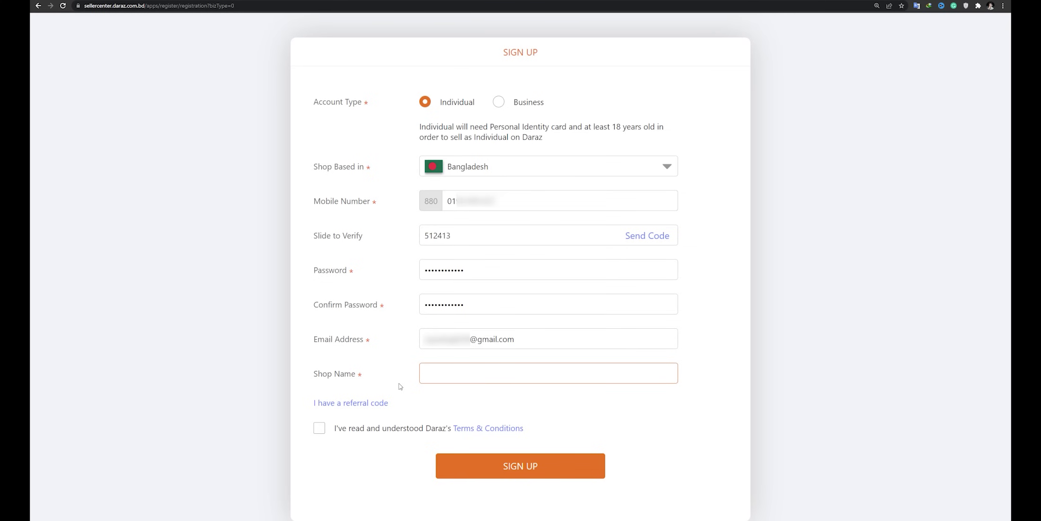
type("STStore")
left_click(324, 429)
left_click(323, 431)
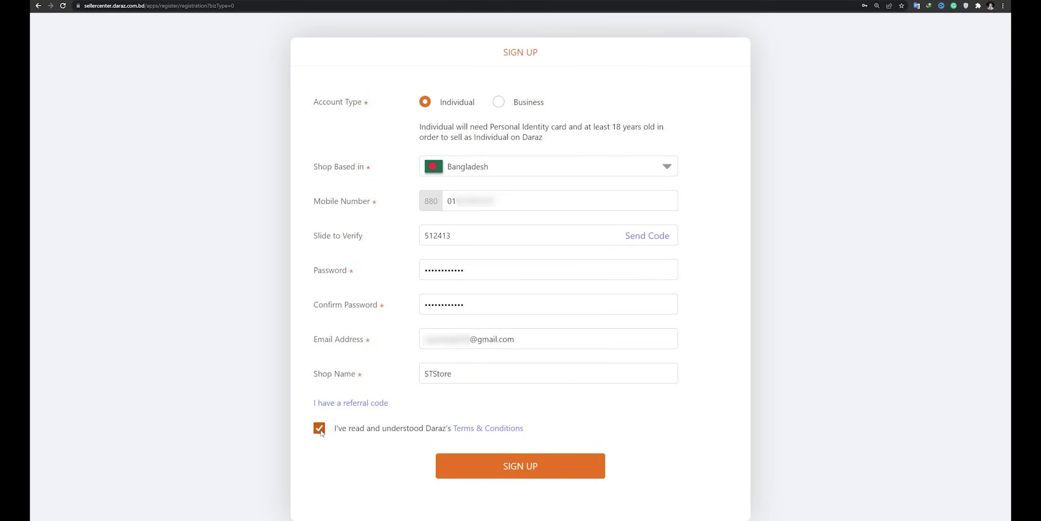
left_click(532, 476)
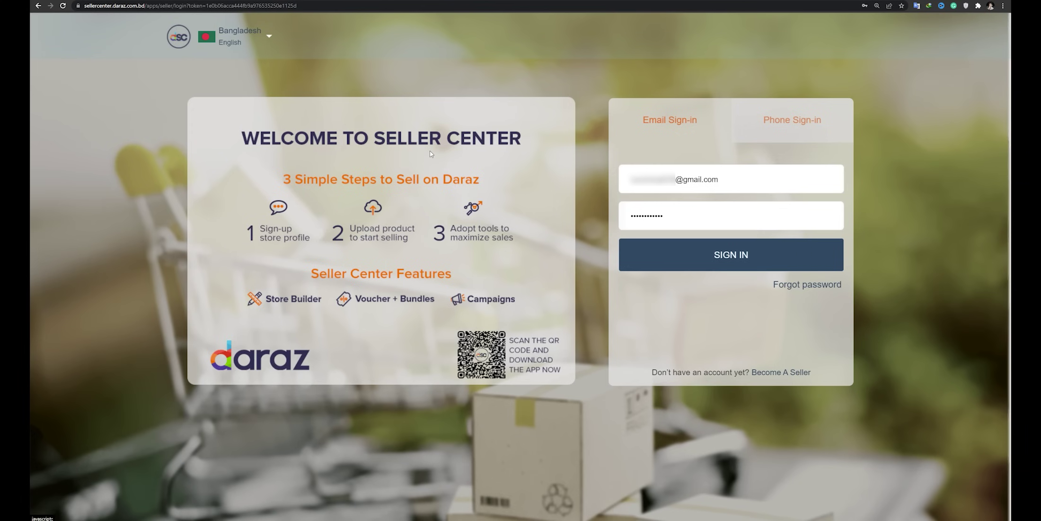
Step: Clear the prefilled sign-in fields, fill the saved login from autofill and sign in
left_click(656, 124)
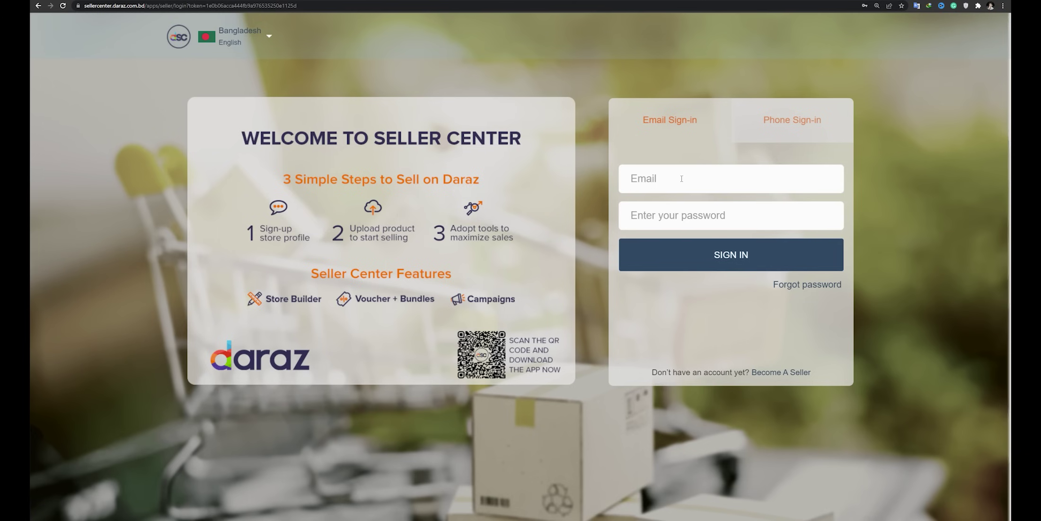
left_click(681, 178)
left_click(692, 221)
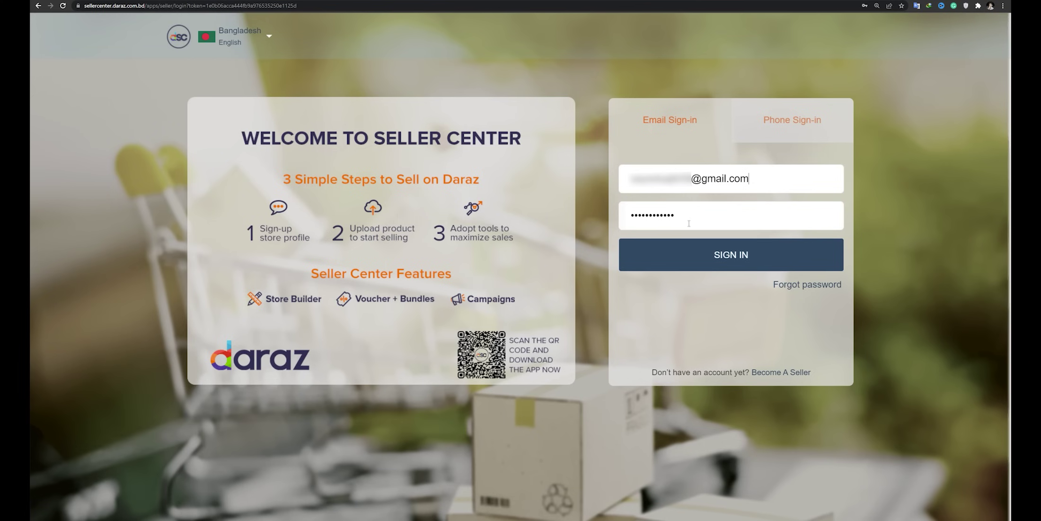
left_click(725, 266)
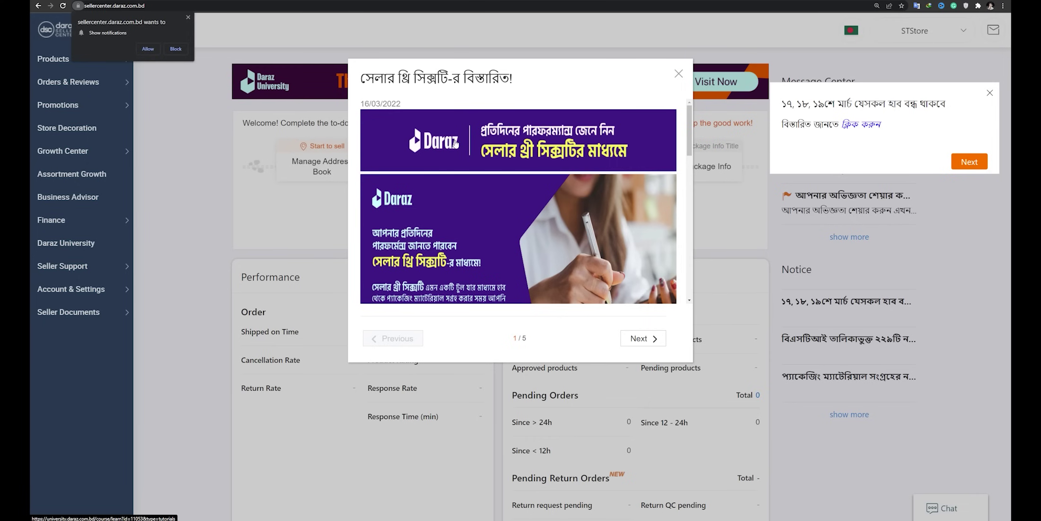
Step: Dismiss the announcement and notification pop-ups, zoom the page to 175% and open the STStore menu
left_click(176, 200)
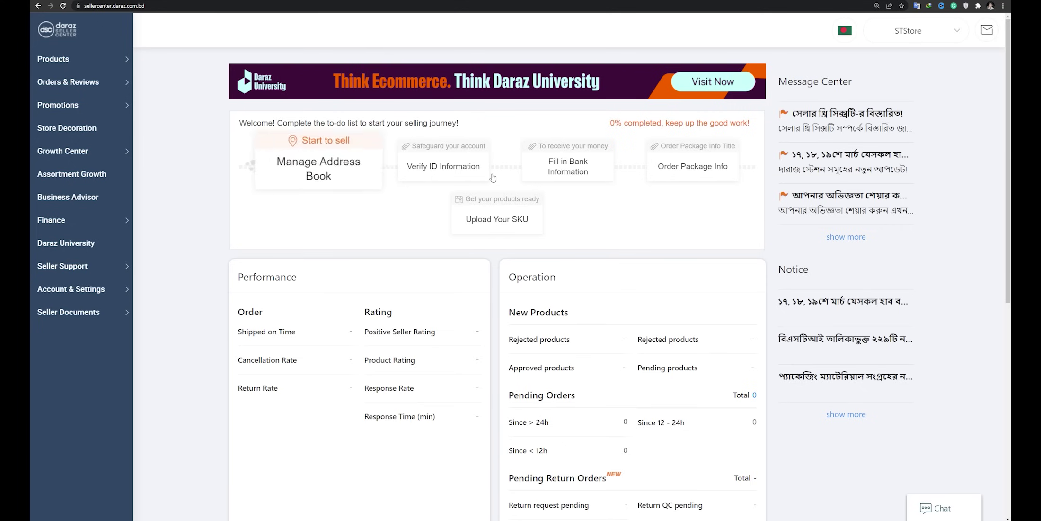
key("ctrl+plus")
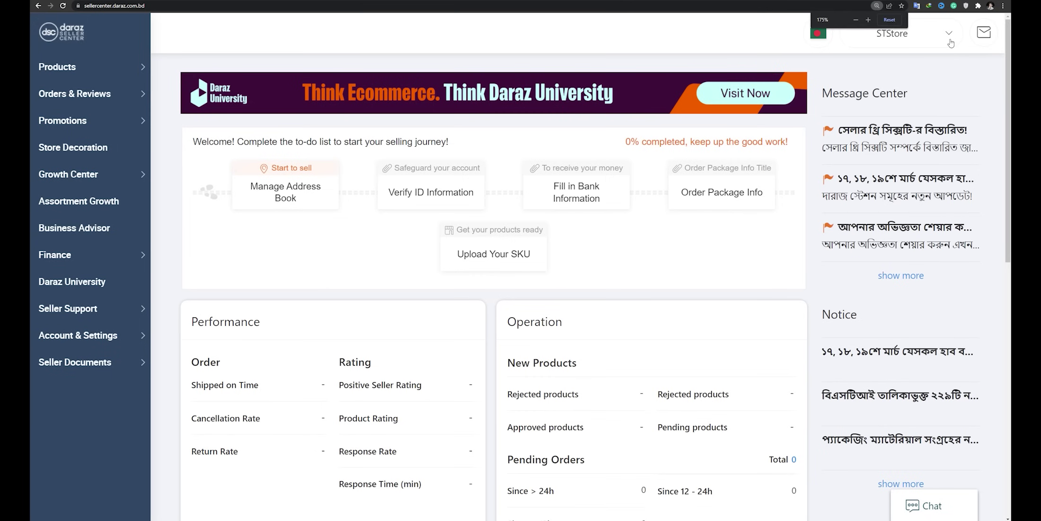
left_click(948, 37)
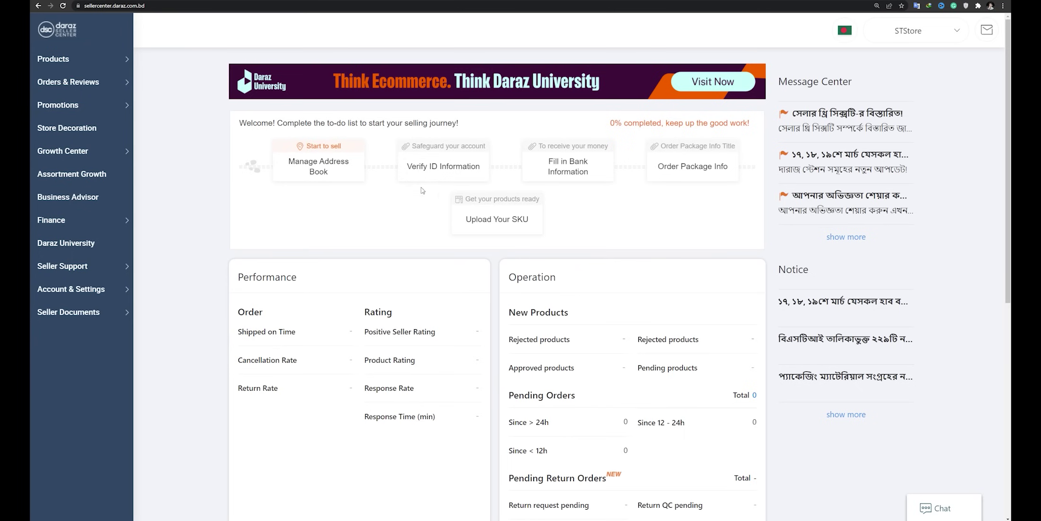
Step: In Manage Address Book, set the business address to Bypass Road, Khulna division, Jashore city, Benapole postcode
left_click(318, 169)
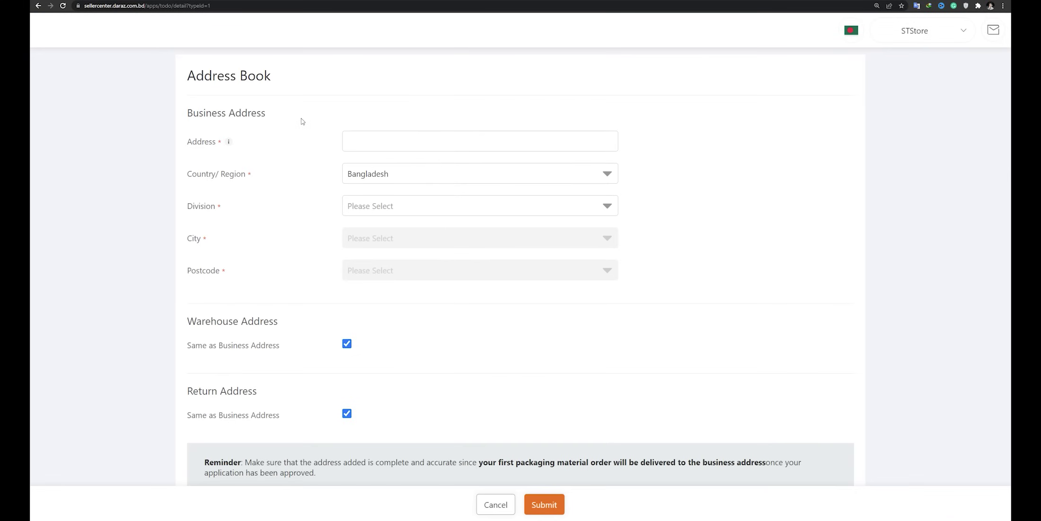
left_click(354, 143)
mouse_move(229, 144)
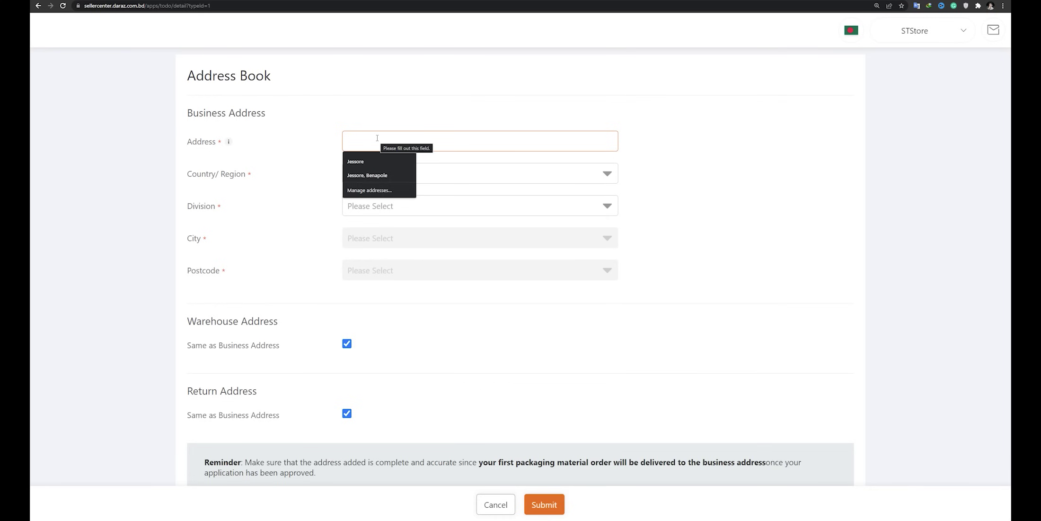
left_click(409, 178)
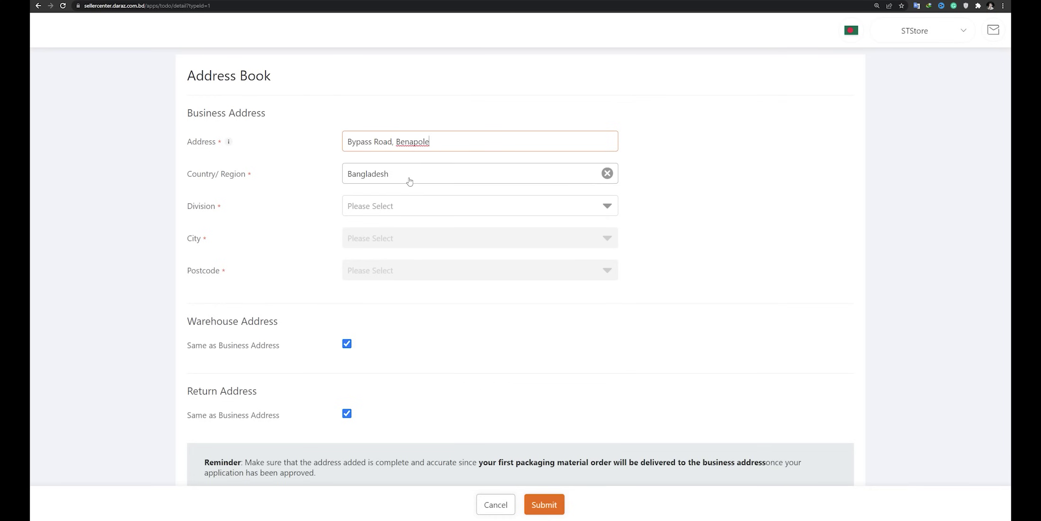
left_click(421, 206)
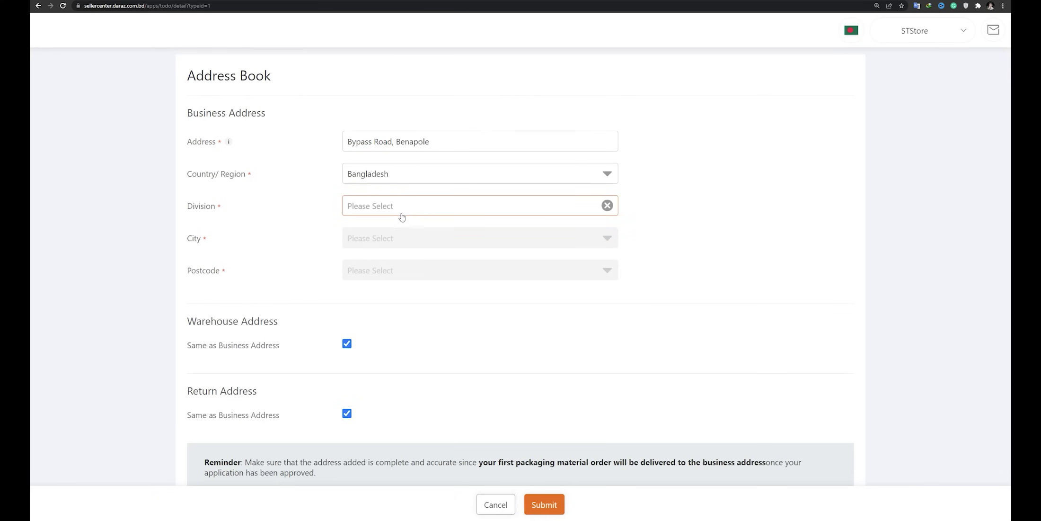
left_click(374, 284)
left_click(378, 238)
left_click(374, 301)
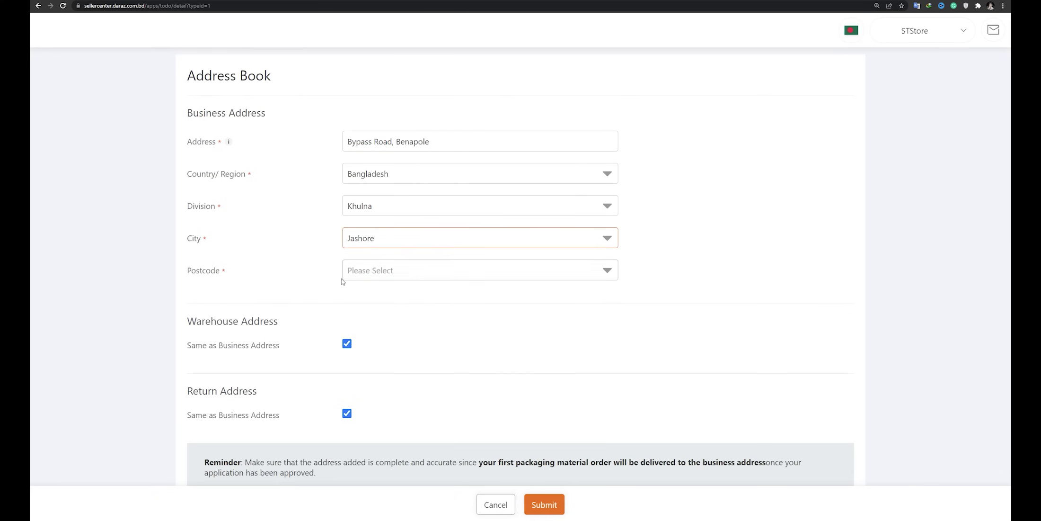
left_click(387, 271)
left_click(374, 350)
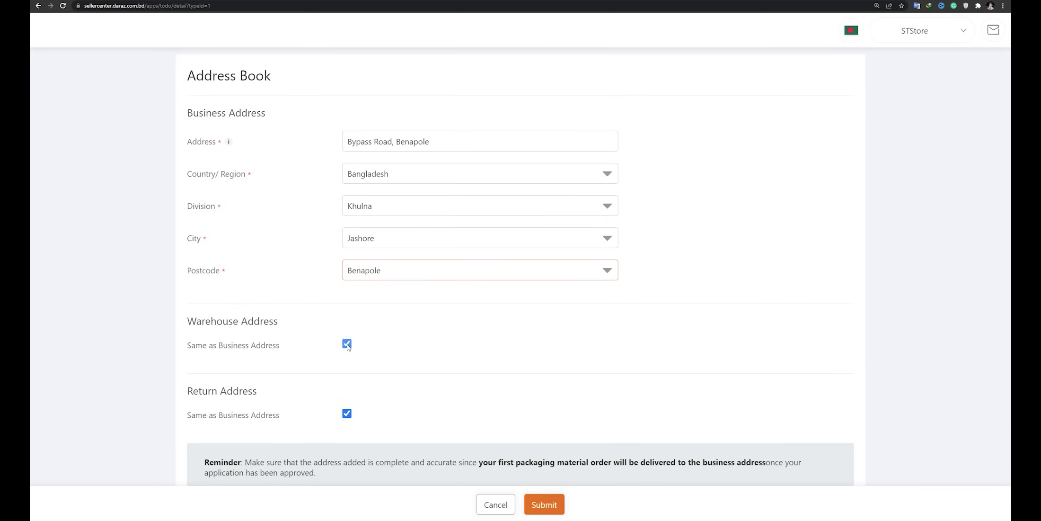
Step: Keep the warehouse address same as business and give the return address its own separate fields
left_click(347, 344)
left_click(347, 345)
scroll(382, 364, "down", 2)
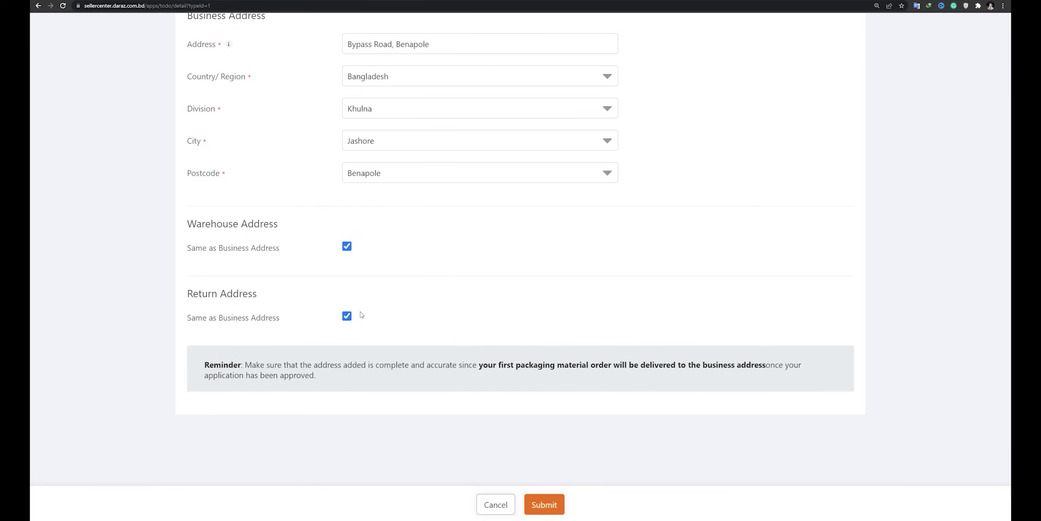
left_click(349, 316)
scroll(355, 322, "down", 2)
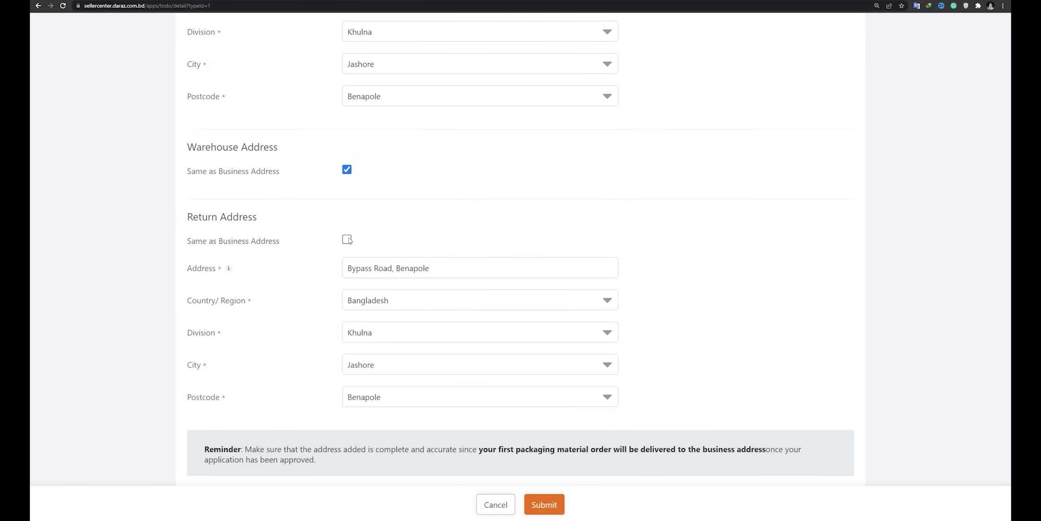
left_click(347, 239)
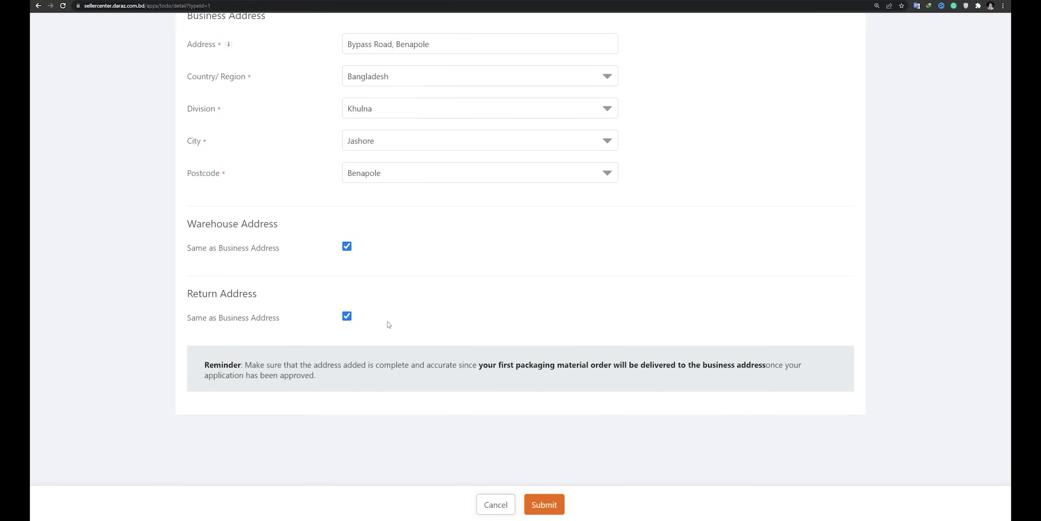
left_click(347, 316)
scroll(348, 317, "down", 2)
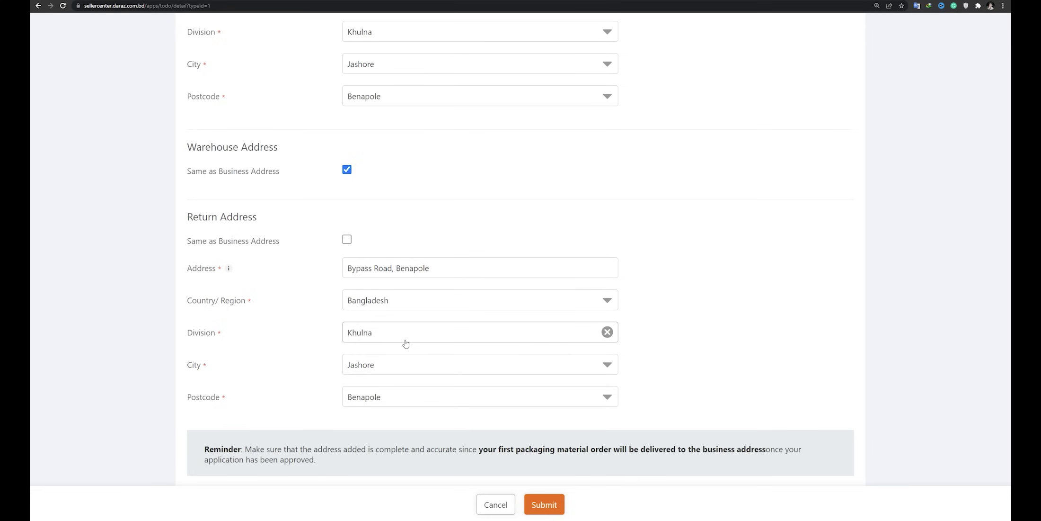
scroll(473, 279, "up", 1)
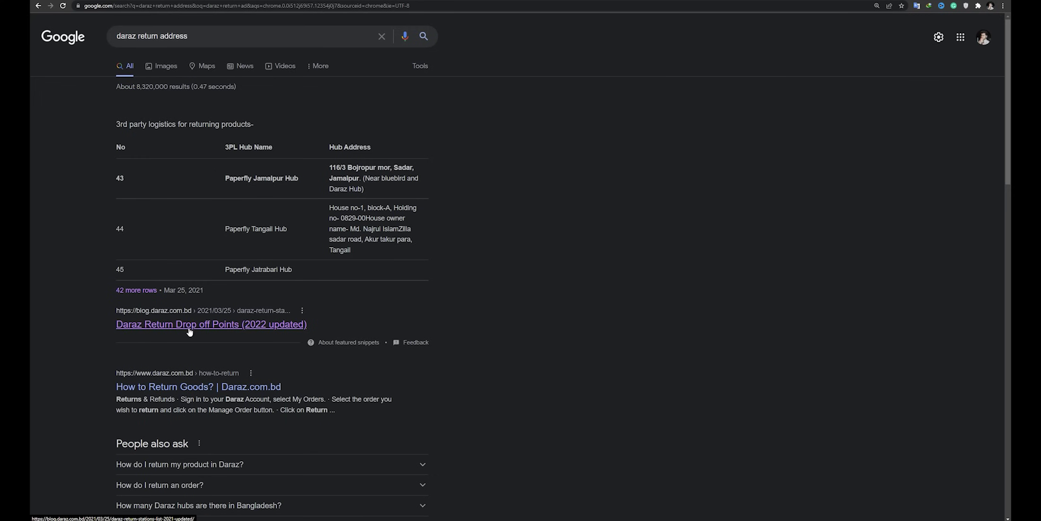
Step: Open the 'Daraz Return Drop off Points (2022 updated)' article and read through its hub tables
left_click(270, 325)
scroll(365, 406, "down", 20)
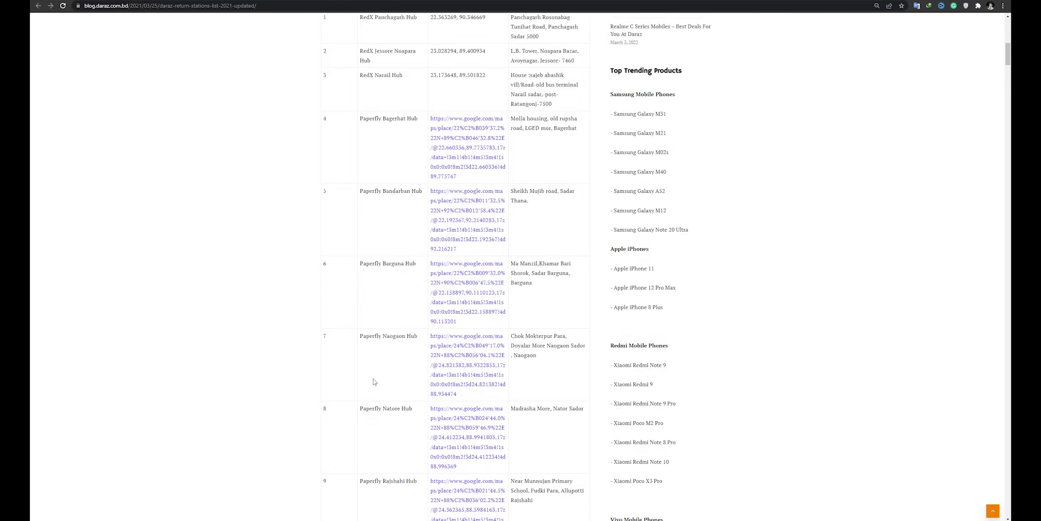
scroll(335, 366, "down", 5)
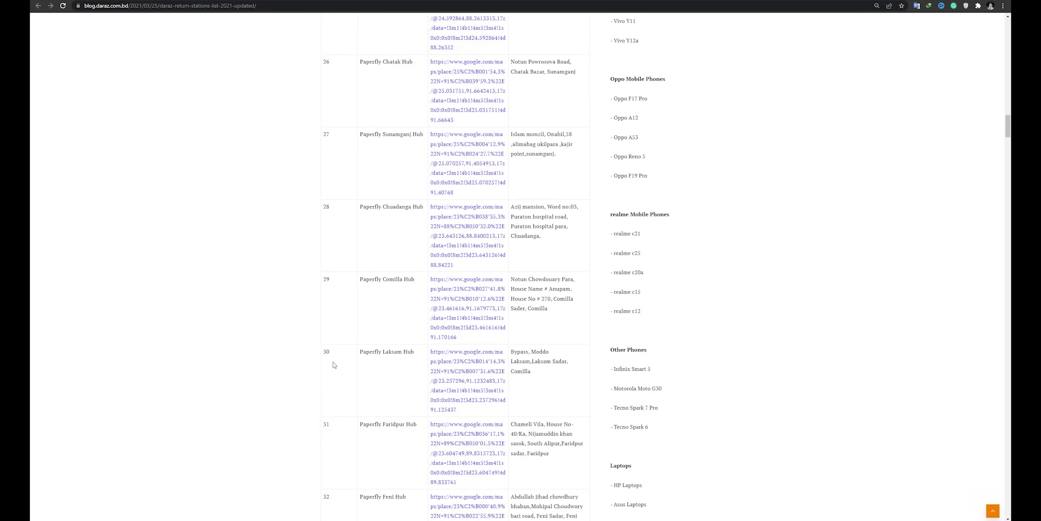
key("ctrl+minus")
key("ctrl+minus")
key("ctrl+minus")
scroll(332, 365, "down", 5)
scroll(331, 364, "down", 20)
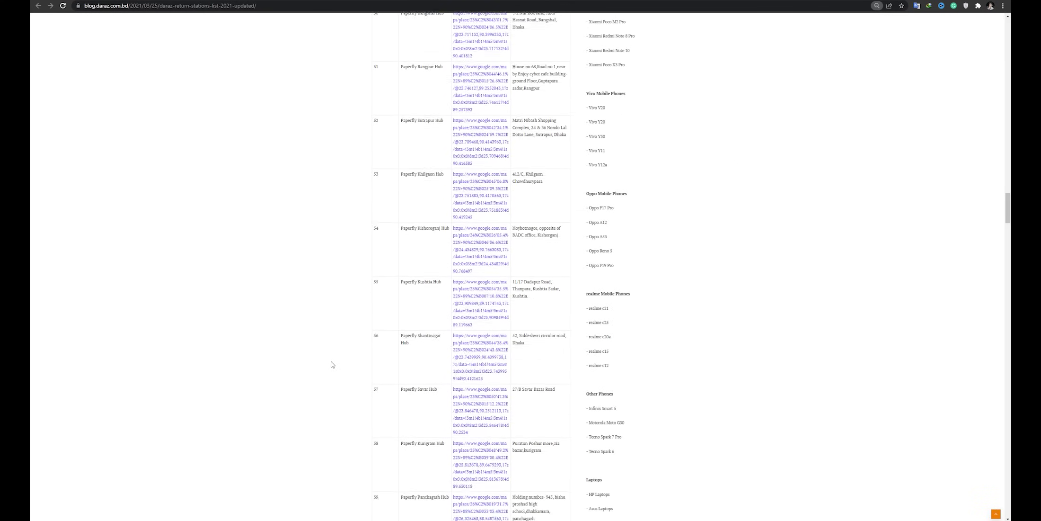
left_click_drag(1008, 269, 1008, 419)
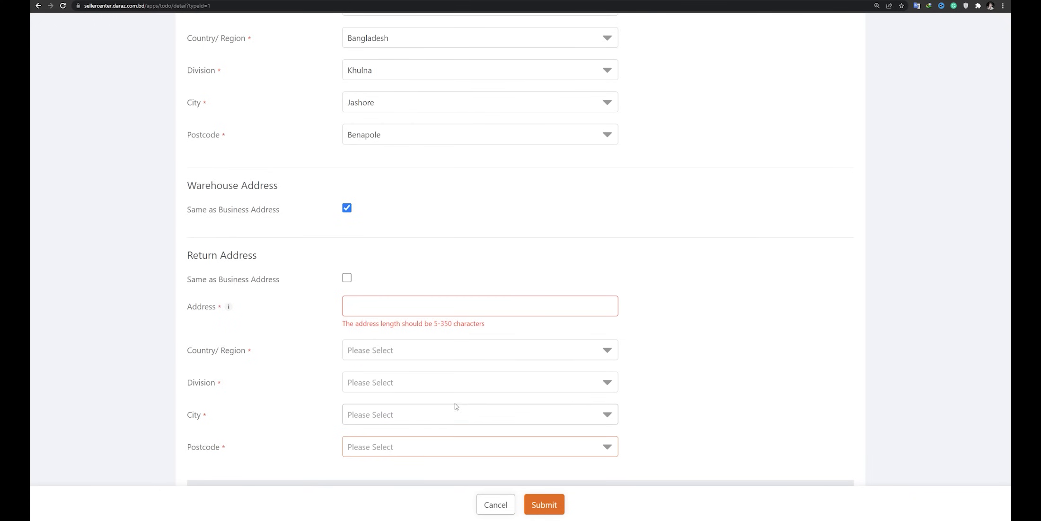
Step: Make the return address same as the business address, submit the address book, and go to Verify ID Information
left_click(347, 278)
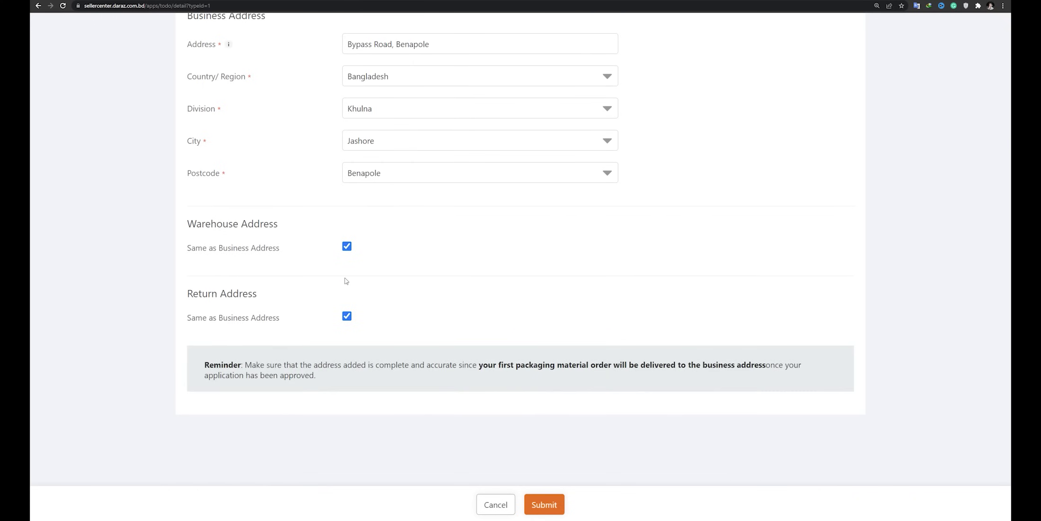
left_click(555, 507)
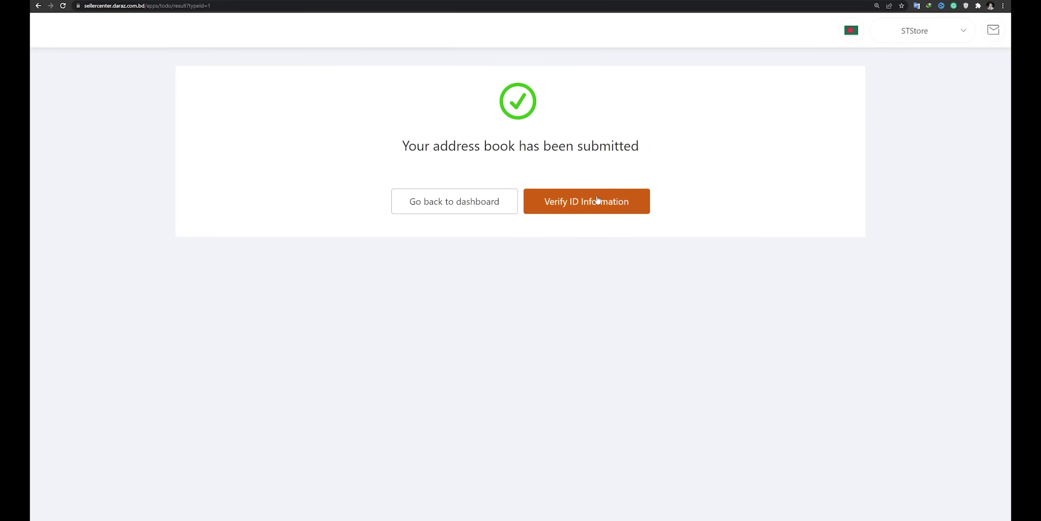
left_click(571, 206)
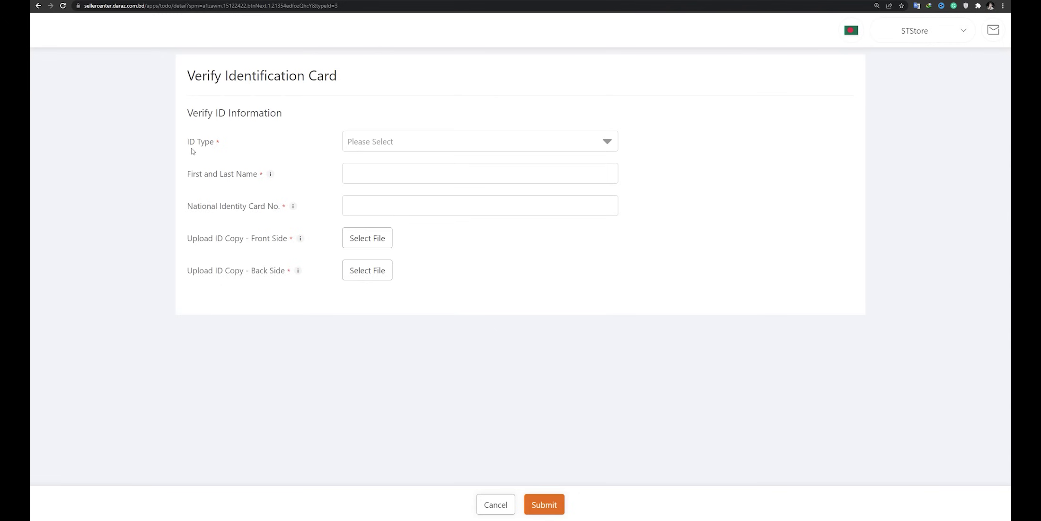
Step: Choose NID as the ID type, upload ID Card Front.jpg and ID Card Back.jpg, and submit
left_click(396, 141)
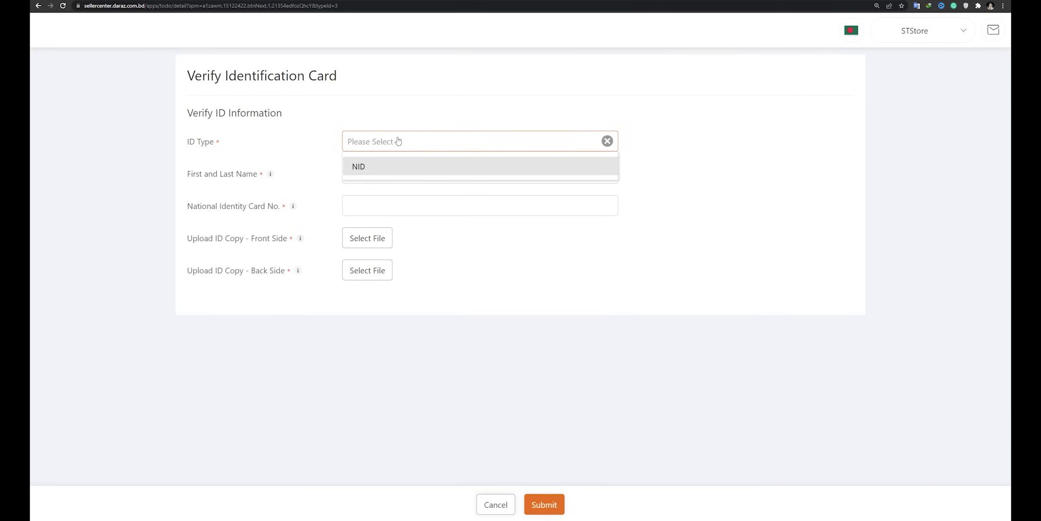
left_click(352, 166)
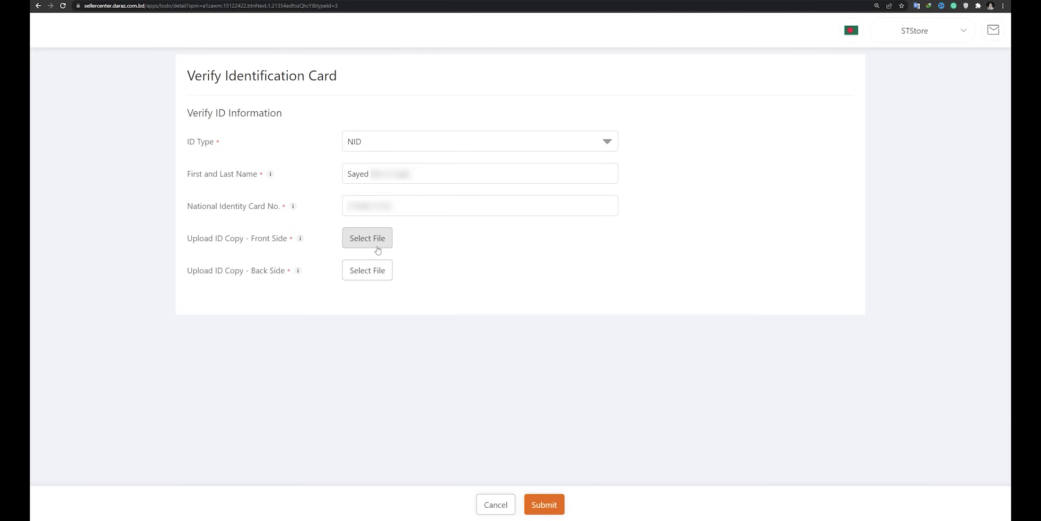
left_click(369, 240)
left_click(163, 86)
left_click(424, 247)
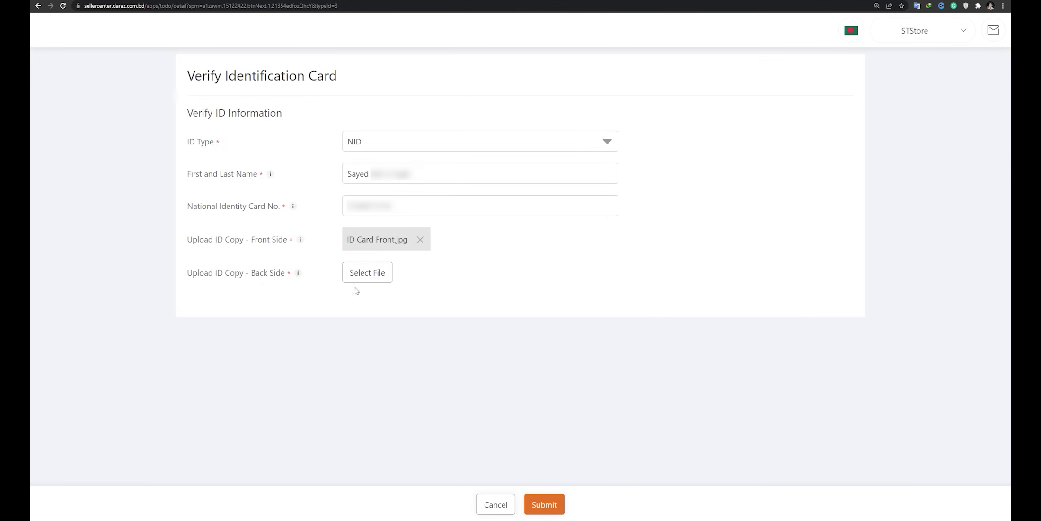
left_click(370, 276)
left_click(107, 100)
left_click(421, 248)
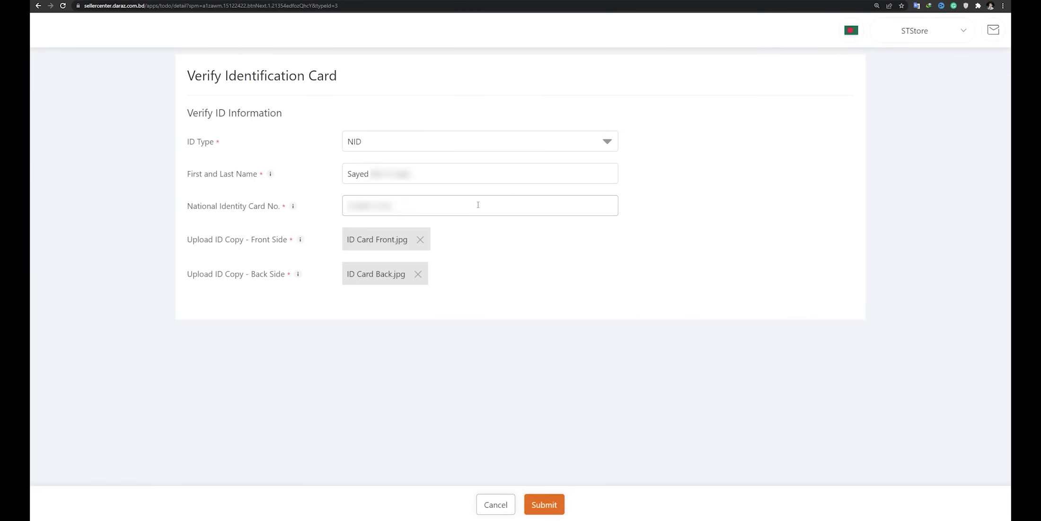
left_click(535, 506)
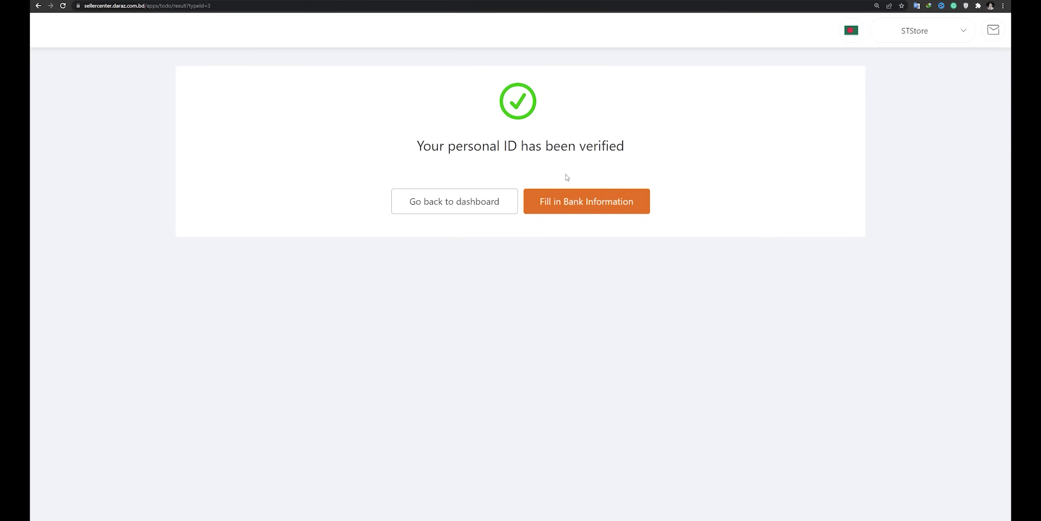
Step: Continue from the verified ID result page to the bank information form
left_click(583, 199)
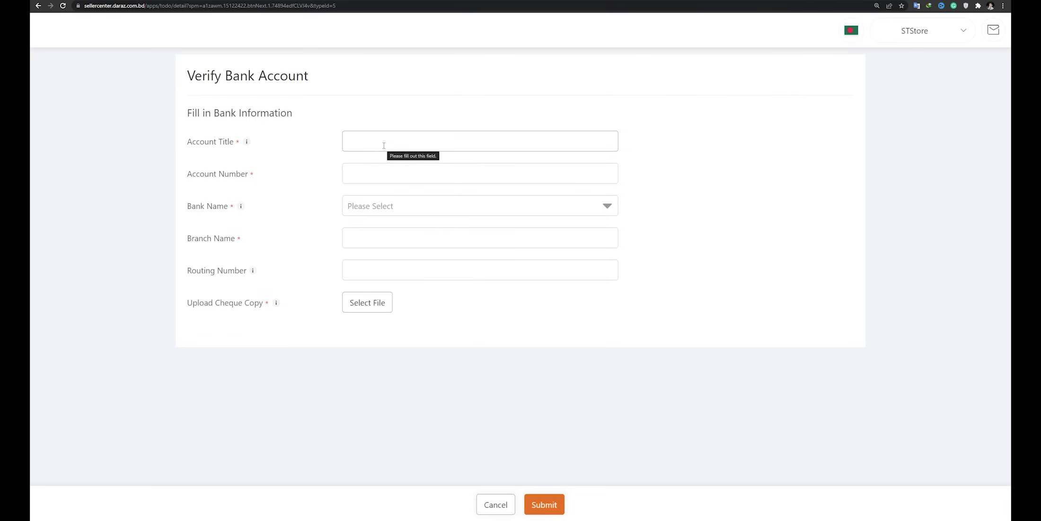
Step: Enter the account title and paste the bank account number
left_click(376, 144)
left_click(357, 171)
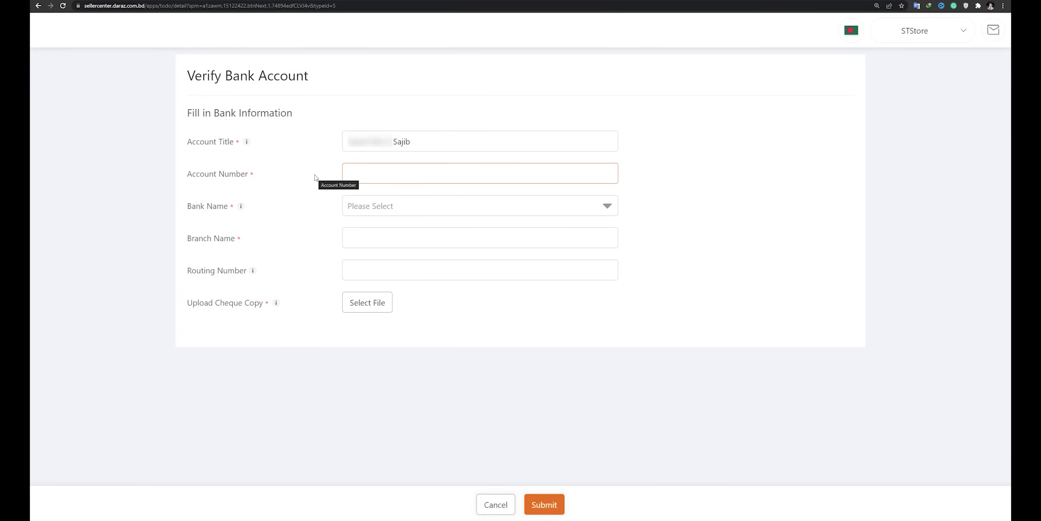
key("ctrl+v")
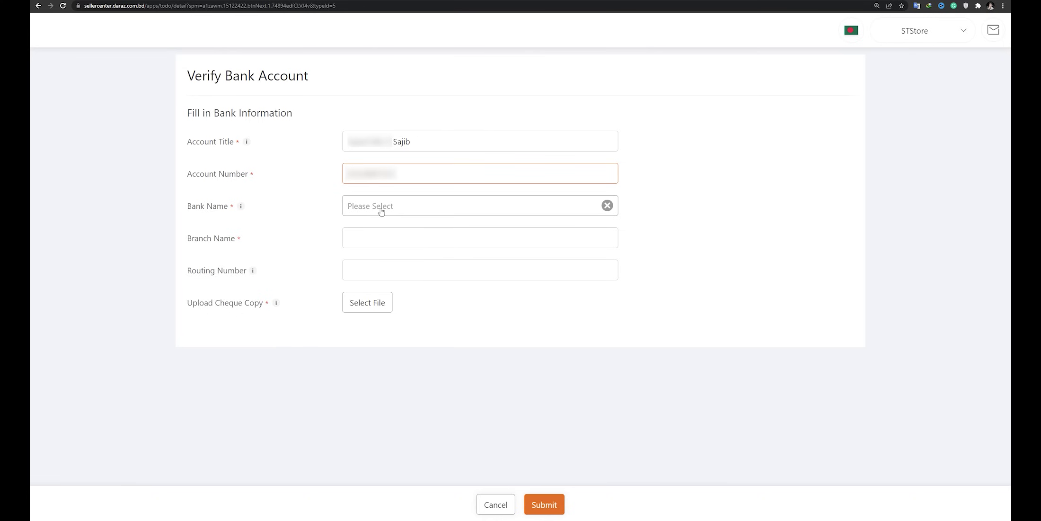
Step: Choose BANK ASIA LTD. as bank, paste Jashore Branch, then view the Google routing-number search
left_click(382, 212)
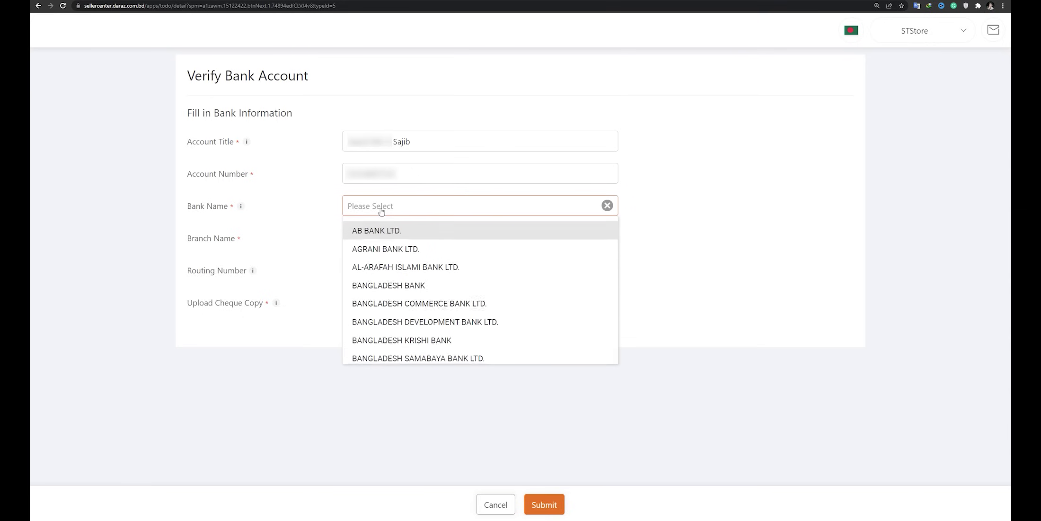
scroll(412, 242, "down", 3)
left_click(412, 249)
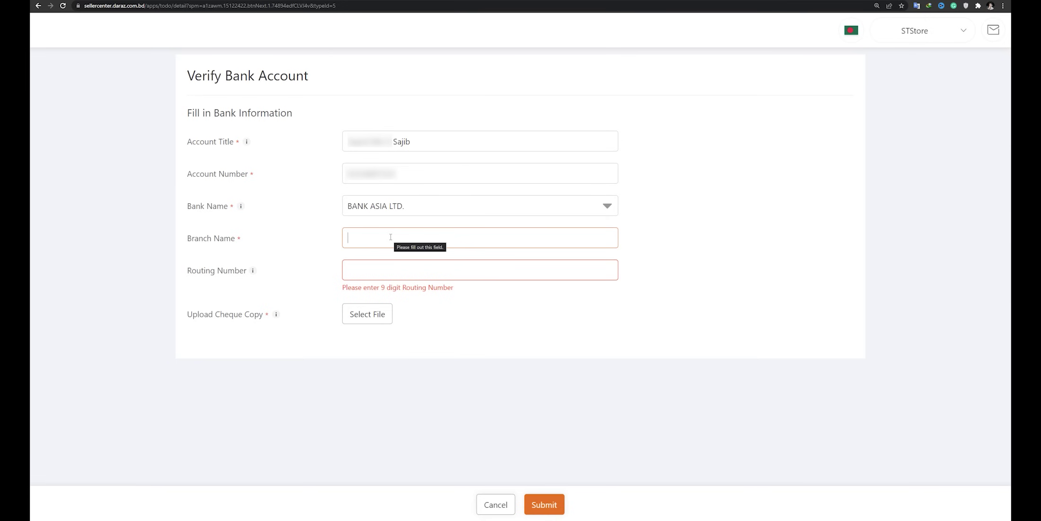
type("Jashore Branch")
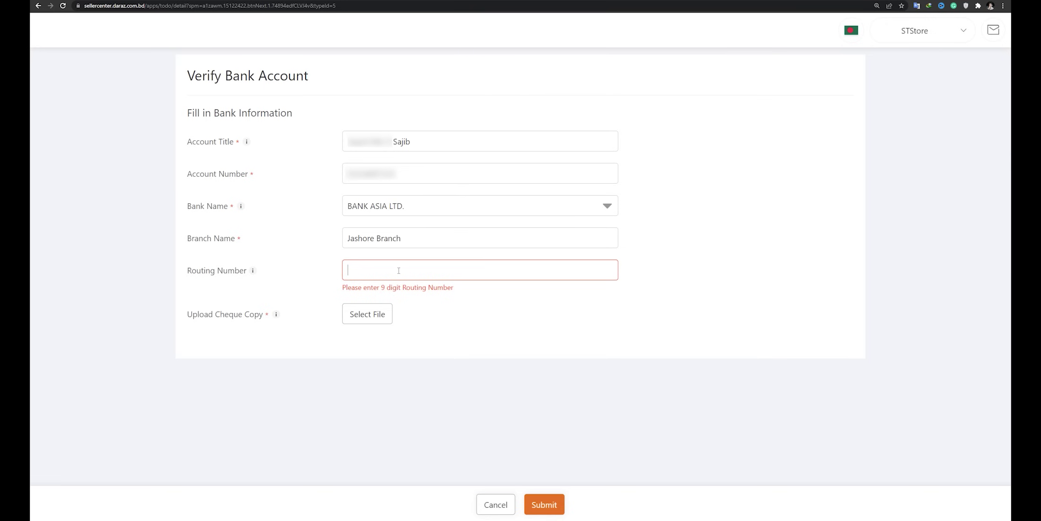
key("ctrl+Tab")
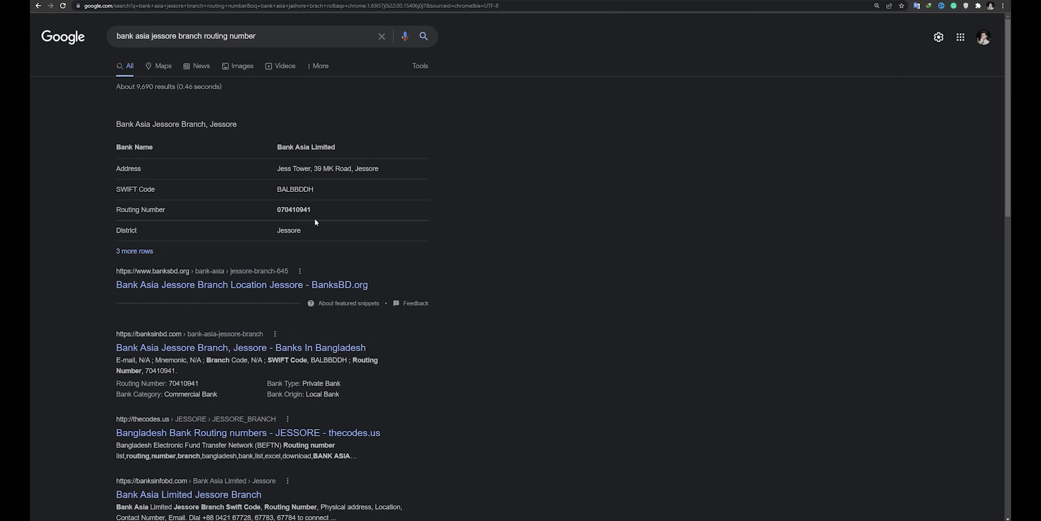
Step: Copy routing number 070410941 from the Google result and return to Seller Center
left_click_drag(315, 212, 273, 210)
key("ctrl+c")
key("ctrl+Tab")
Step: Paste routing number 070410941, attach Bank.jpg as the cheque copy, and submit the form
key("ctrl+v")
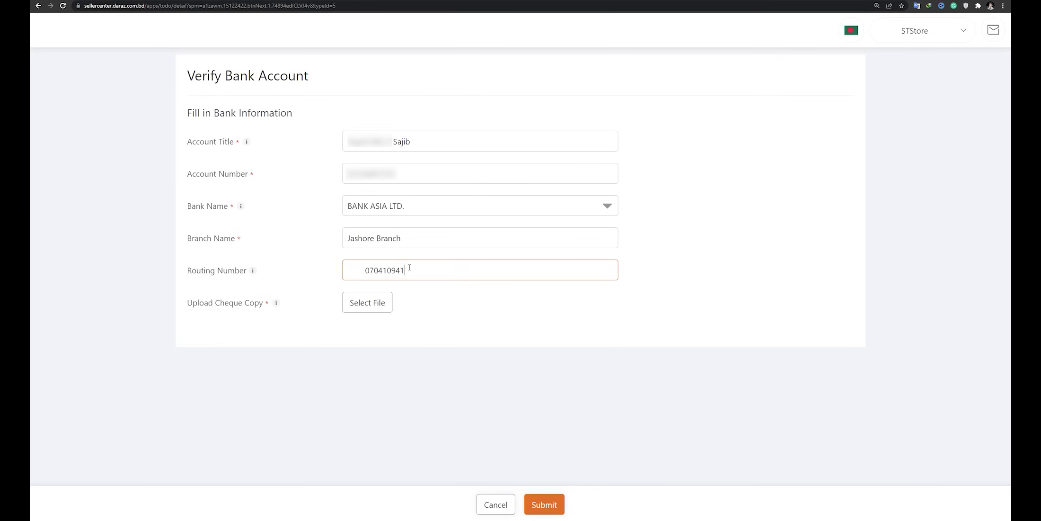
left_click(251, 322)
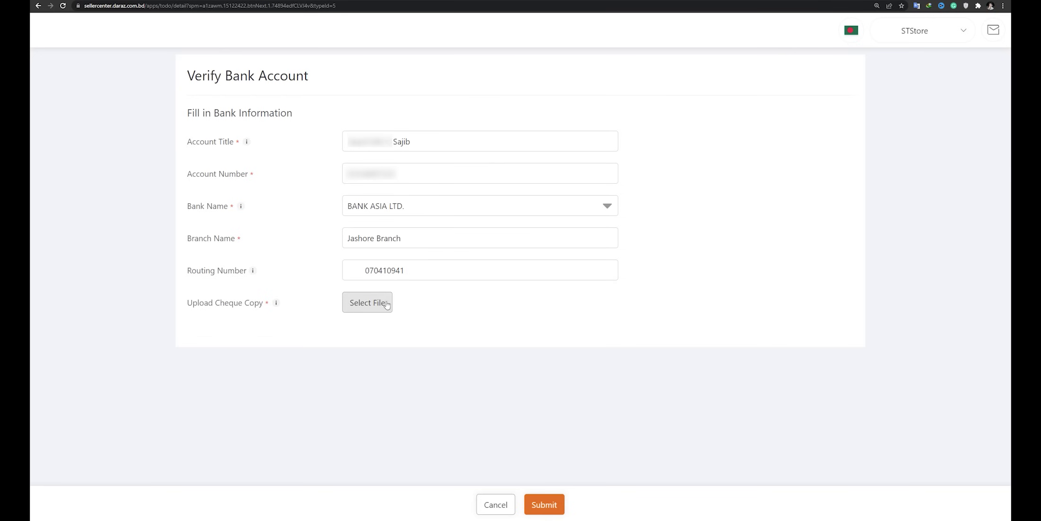
left_click(372, 309)
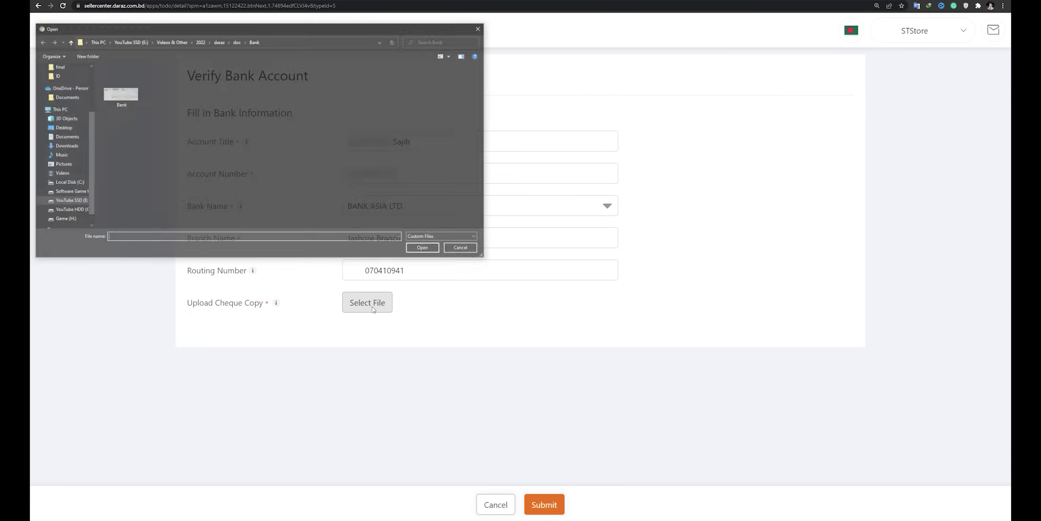
left_click(120, 90)
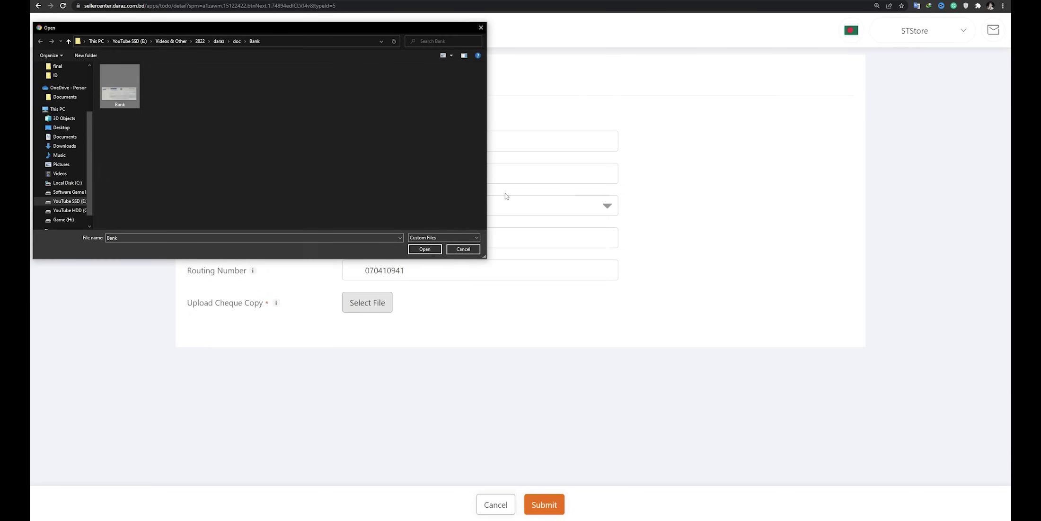
left_click(420, 249)
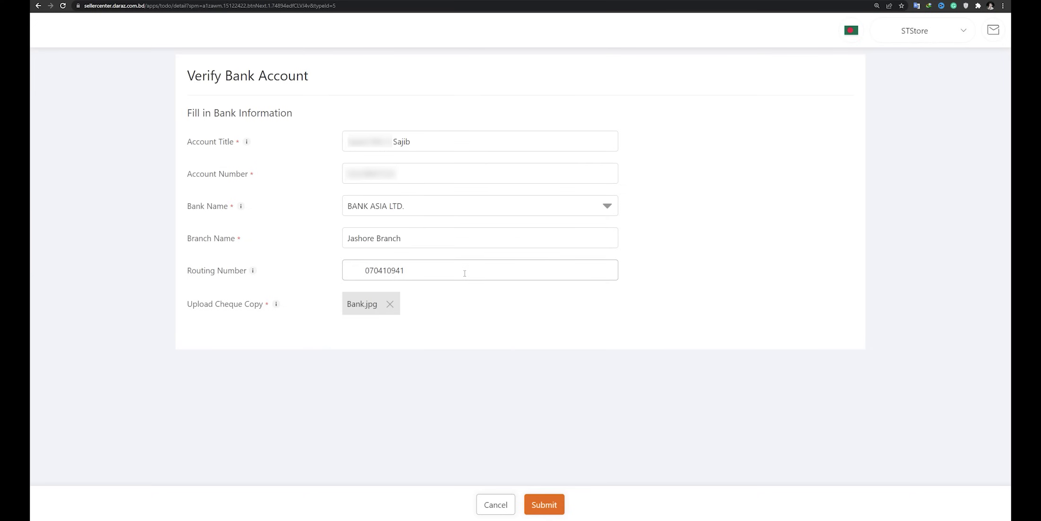
left_click(543, 505)
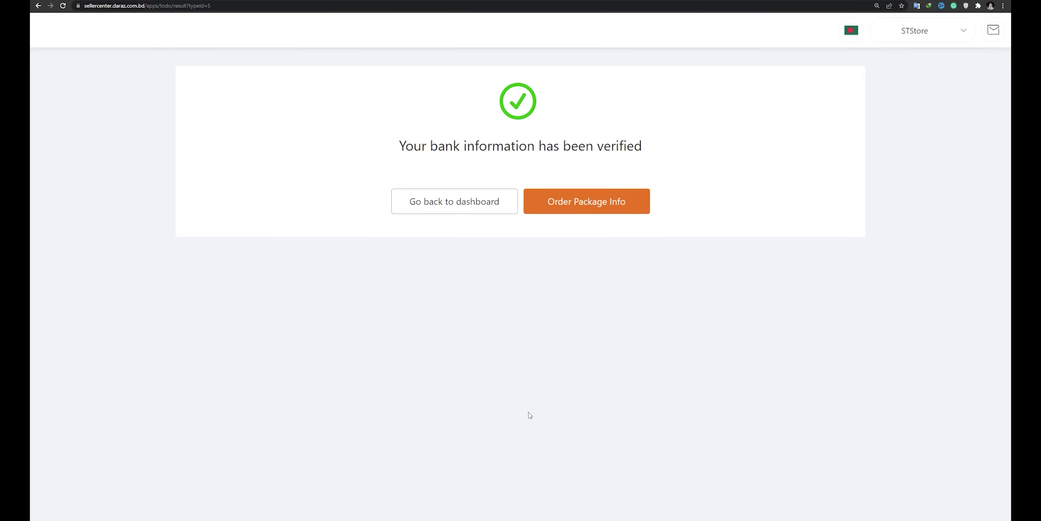
Step: Order the 'Seller bundle for GM-1' Crystal Cellophane packaging and submit the order
left_click(608, 212)
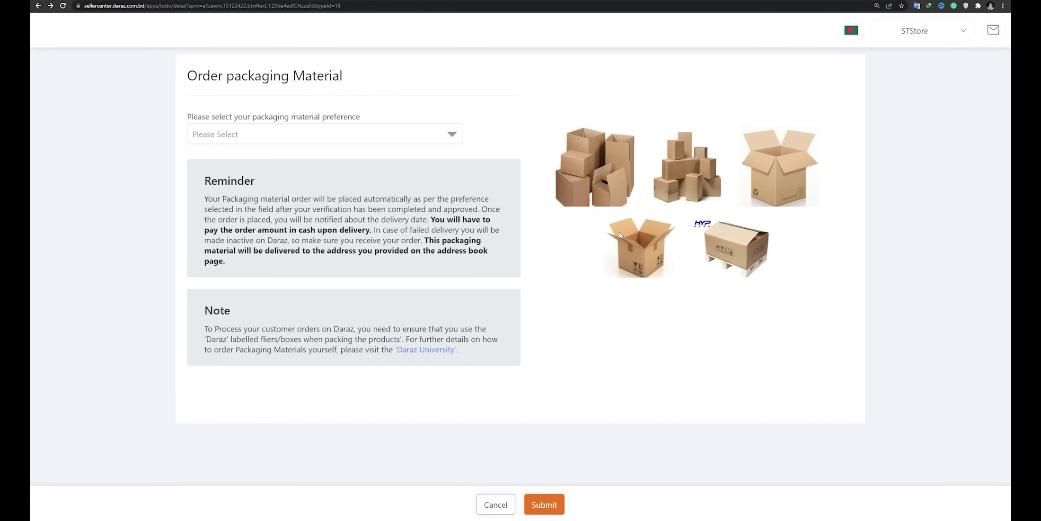
left_click(225, 134)
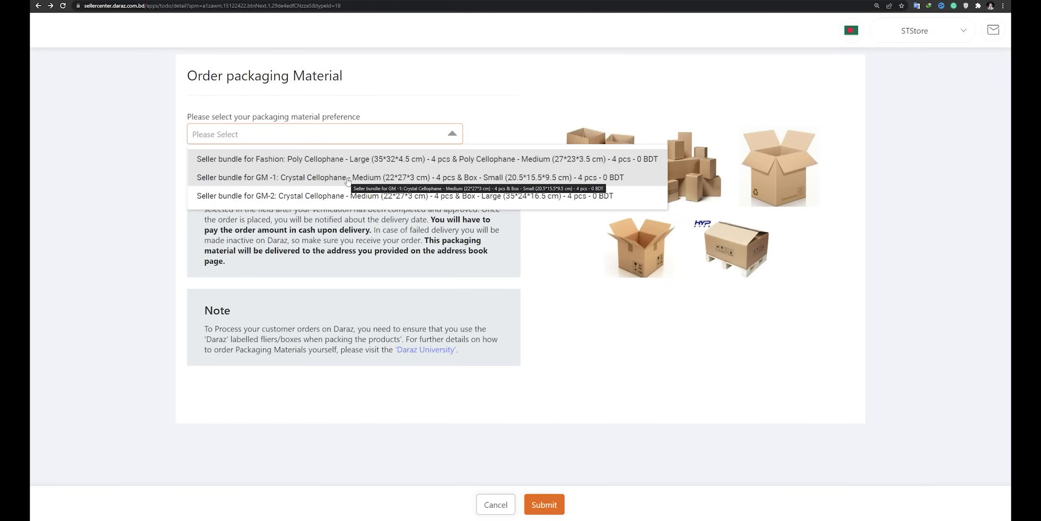
left_click(349, 178)
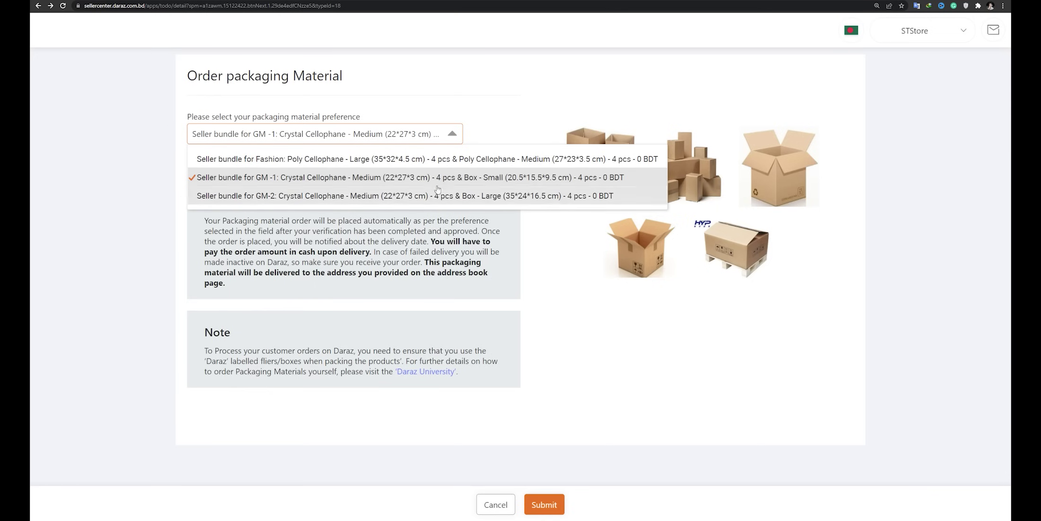
left_click(369, 227)
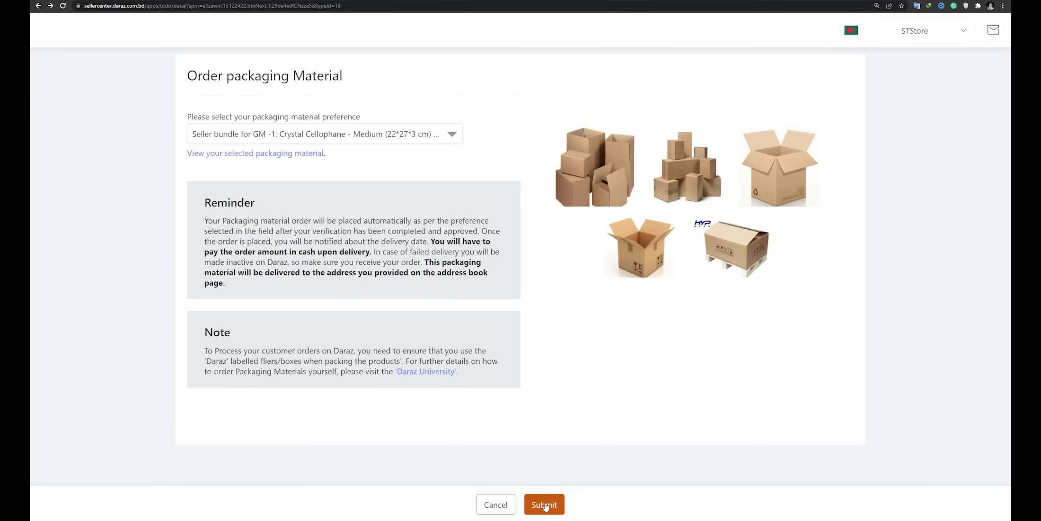
left_click(544, 505)
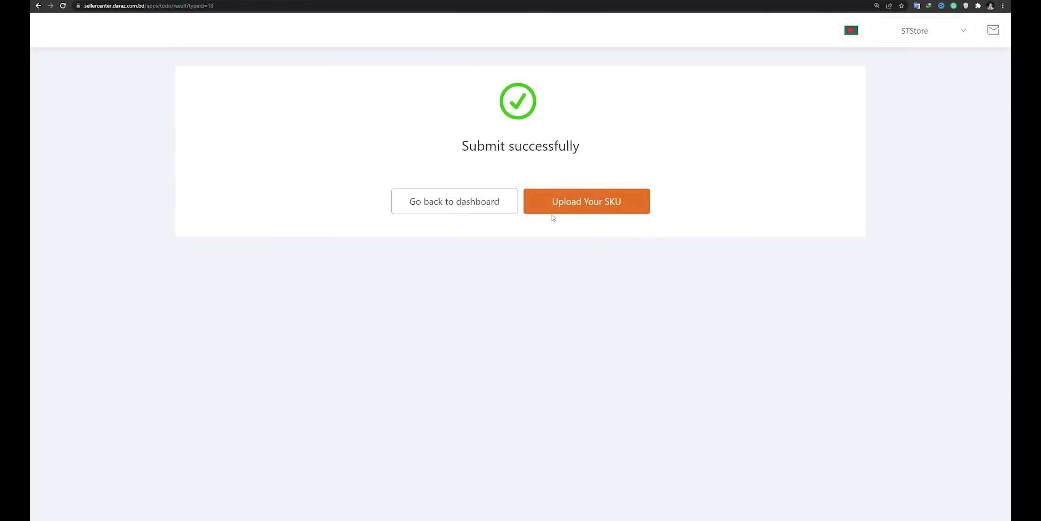
left_click(469, 2)
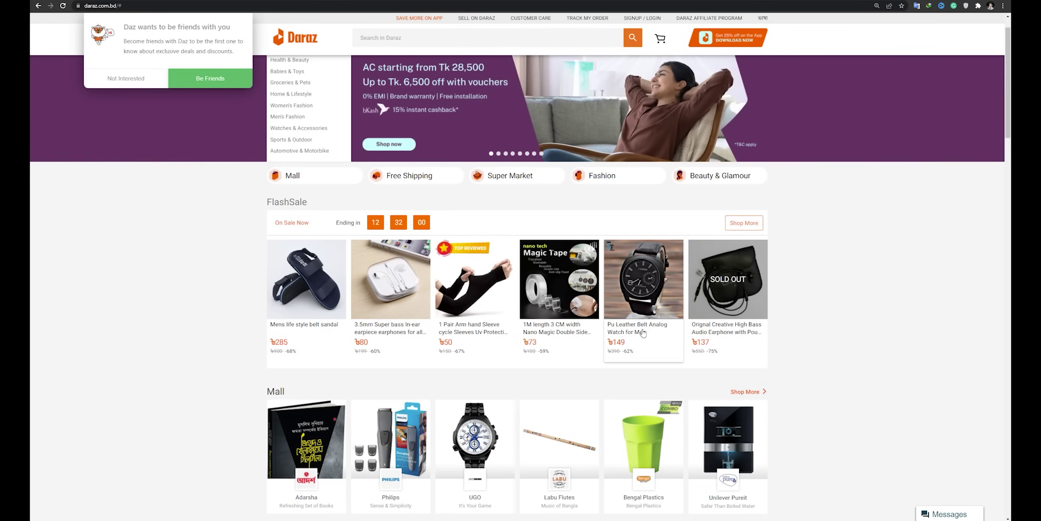
scroll(549, 375, "down", 8)
scroll(548, 375, "down", 8)
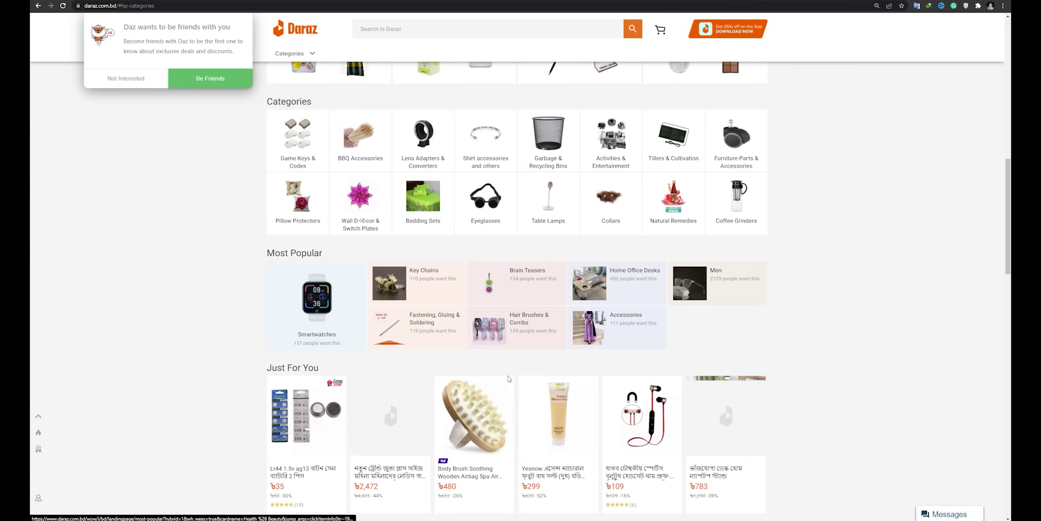
scroll(458, 384, "down", 4)
scroll(457, 384, "down", 5)
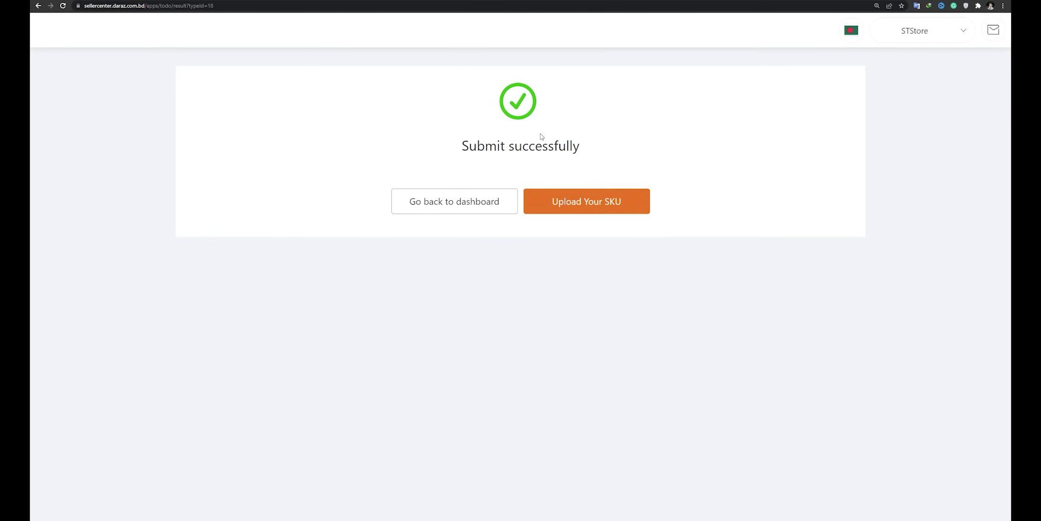
Step: Go back to the dashboard and open STStore's Profile page from the account menu
left_click(446, 208)
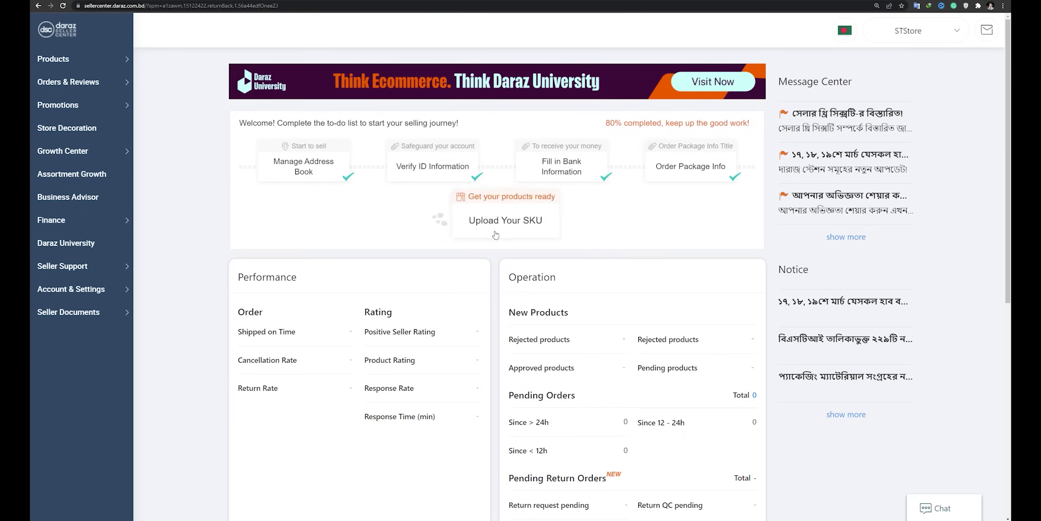
left_click(964, 107)
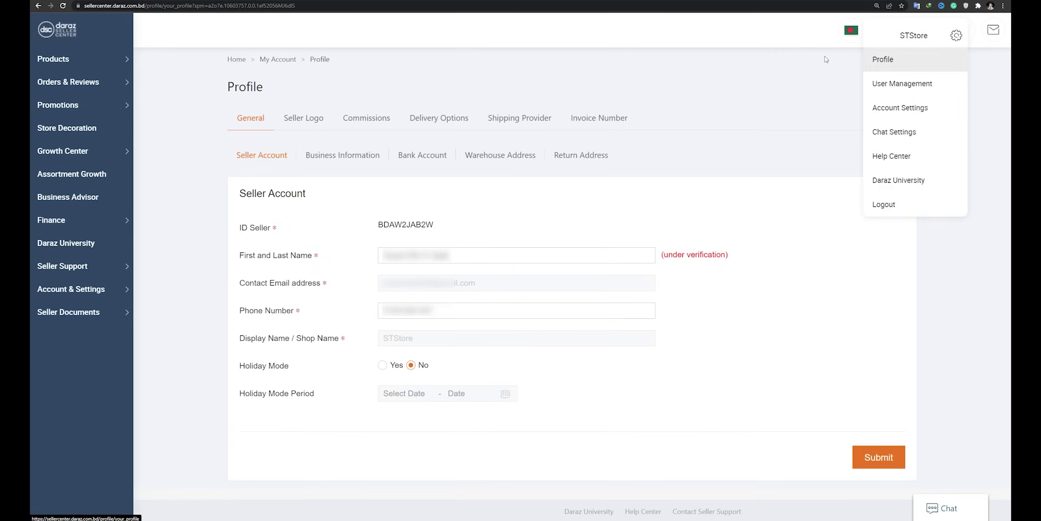
mouse_move(919, 36)
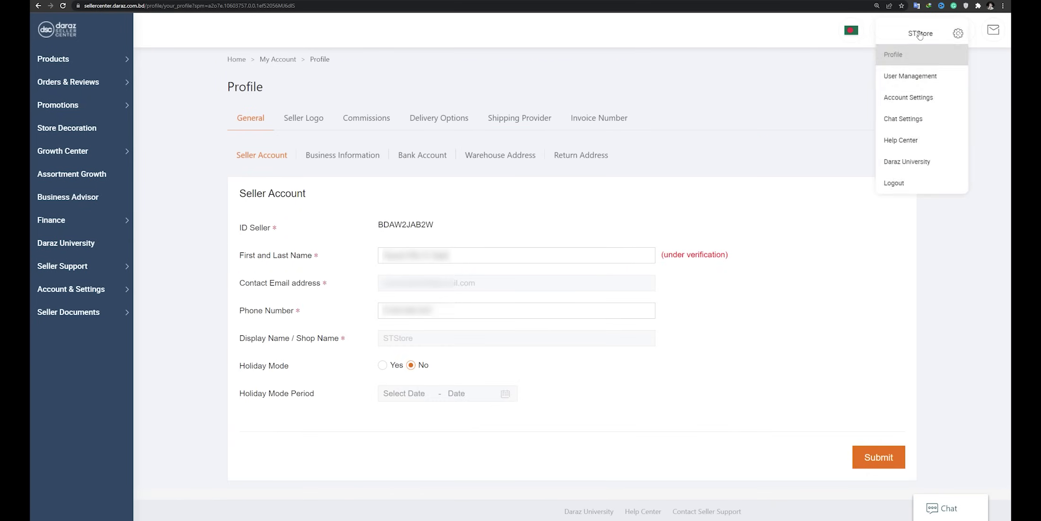
left_click(888, 63)
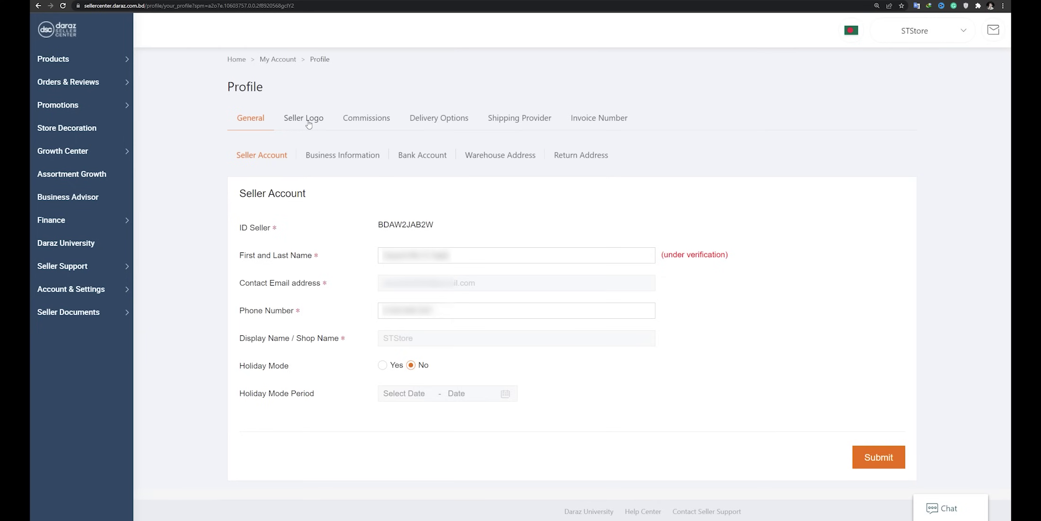
left_click(306, 122)
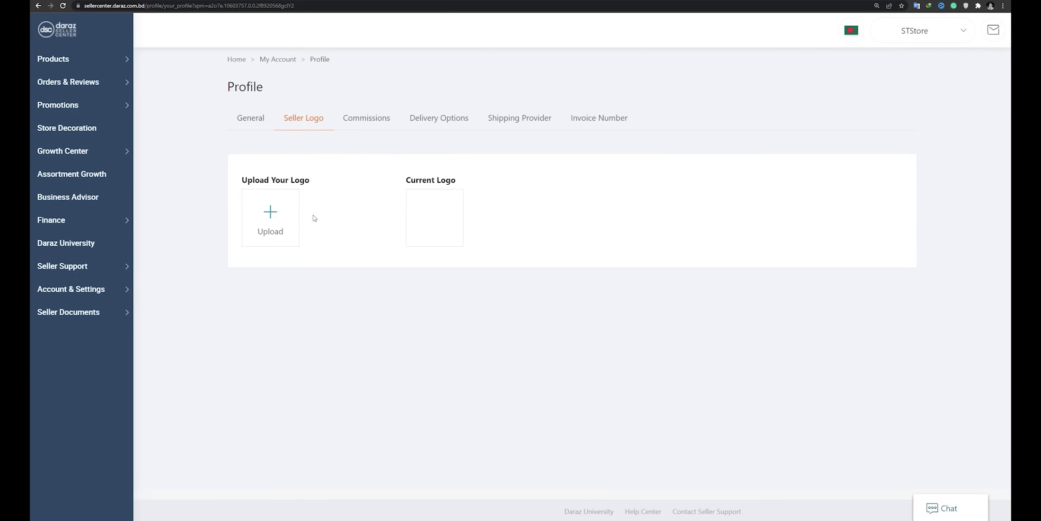
left_click(371, 129)
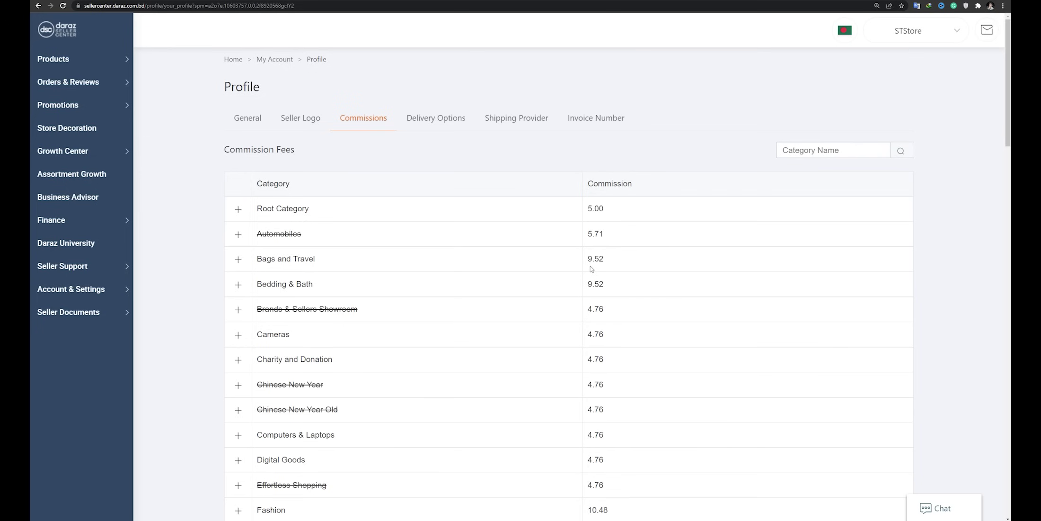
left_click_drag(608, 259, 588, 258)
left_click(276, 131)
left_click(250, 126)
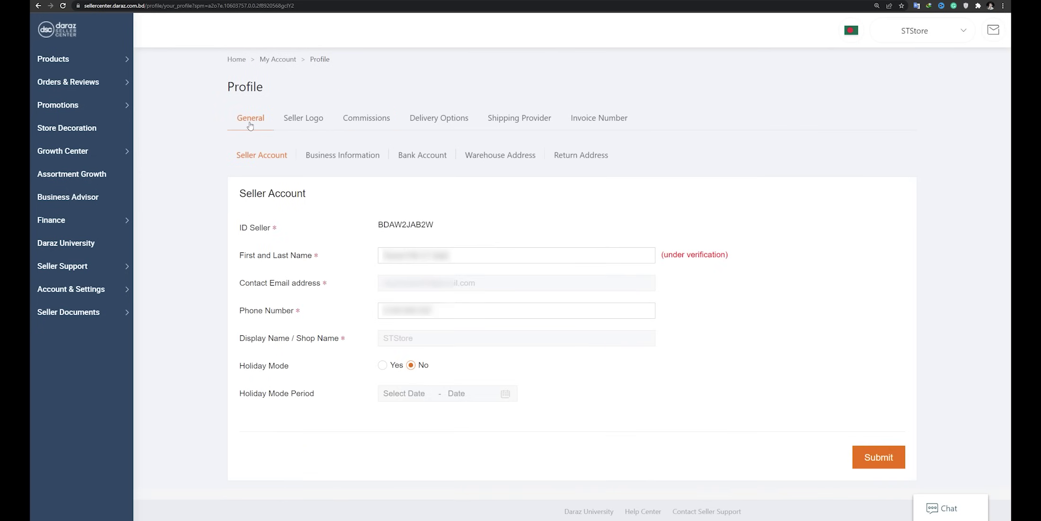
left_click(348, 164)
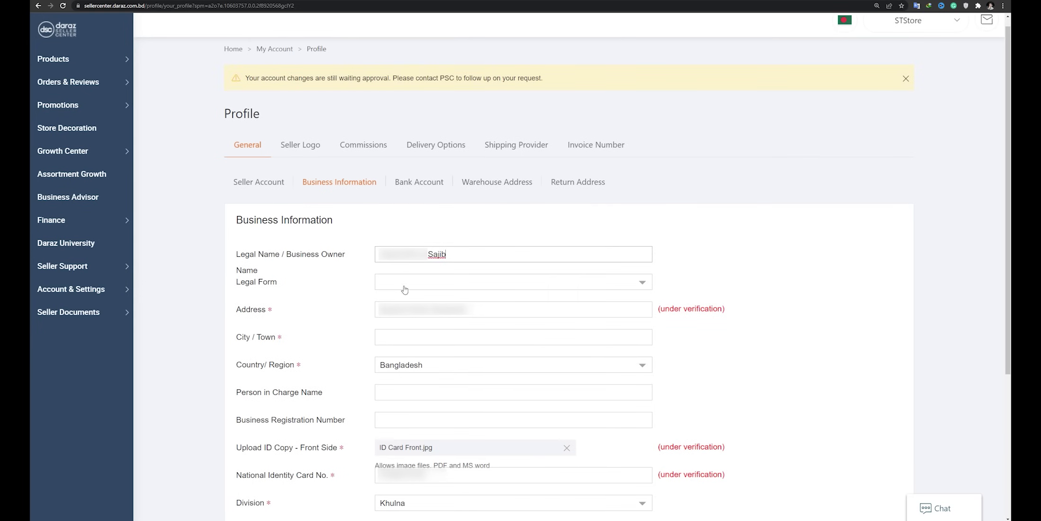
Step: Set Business Information legal form to Public Company, city to Benapole, and save
left_click(428, 283)
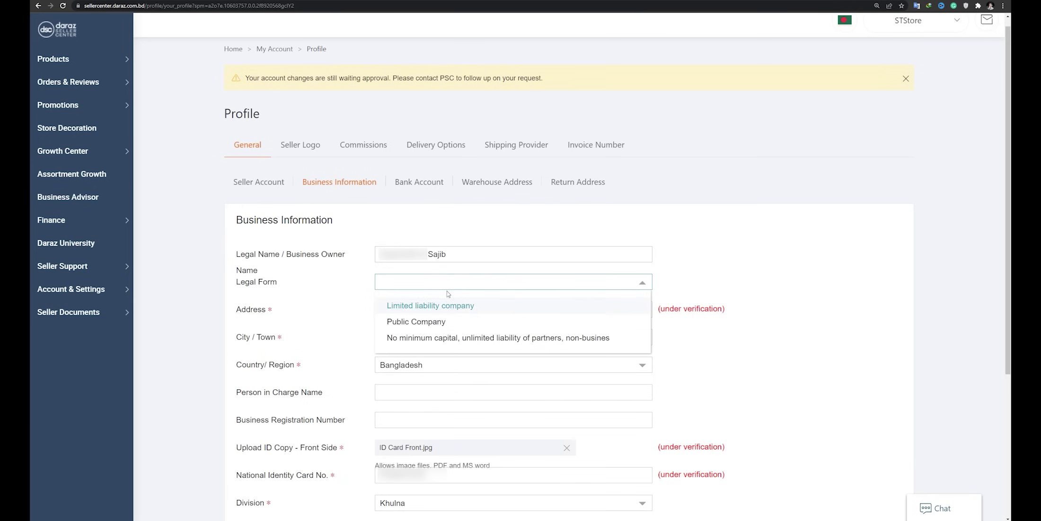
left_click(419, 327)
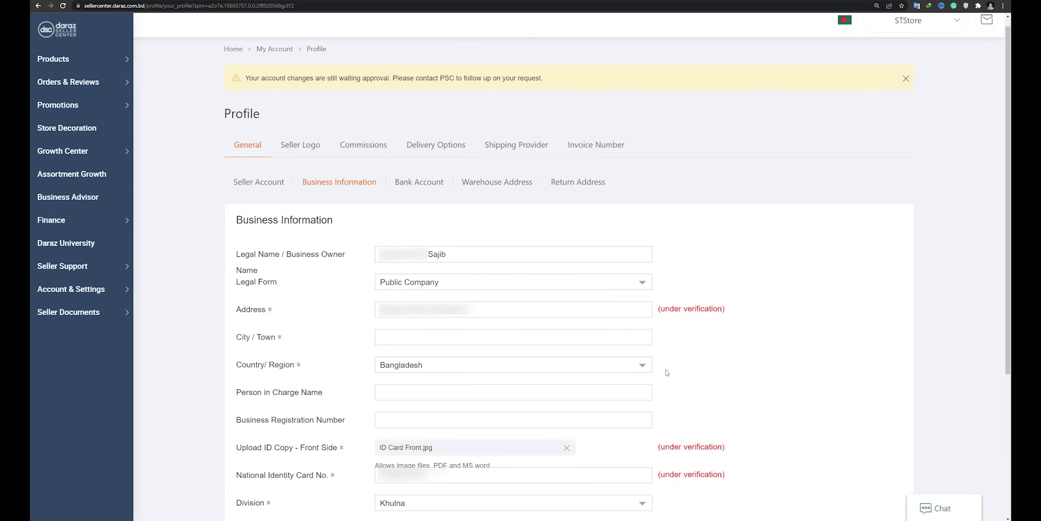
left_click(406, 335)
left_click(398, 356)
scroll(736, 361, "down", 4)
left_click(872, 485)
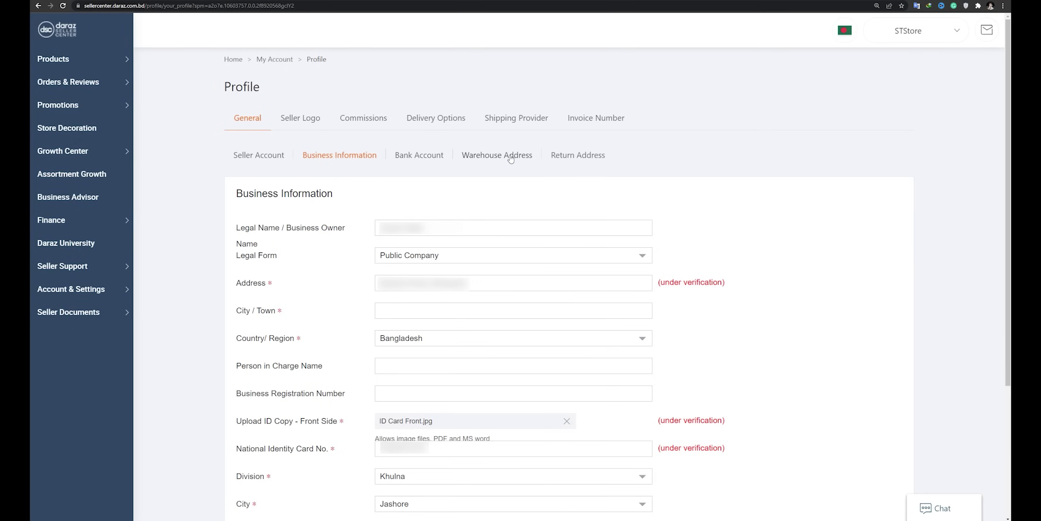
Step: Autofill the warehouse contact name, address and phone, set City/Town to Benapole, and submit
left_click(506, 158)
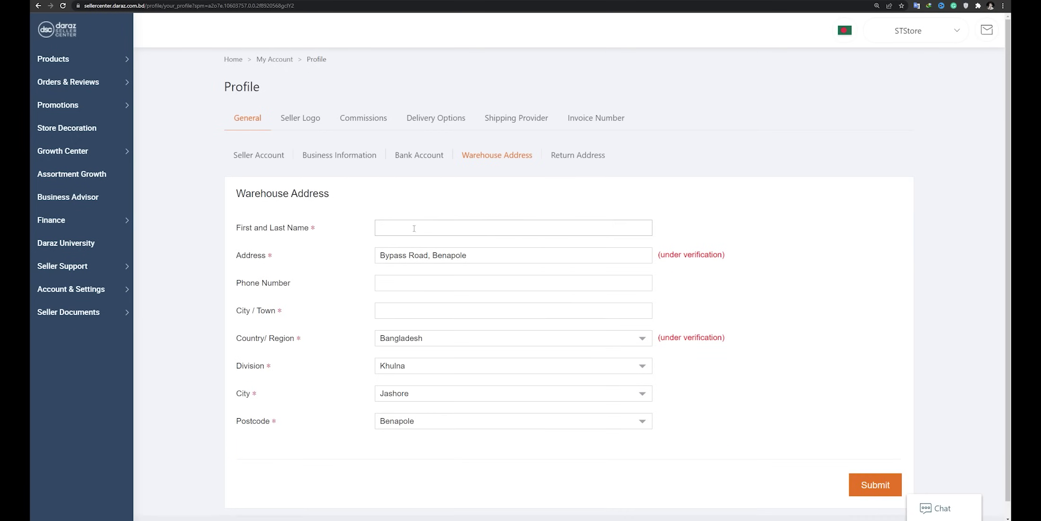
left_click(414, 230)
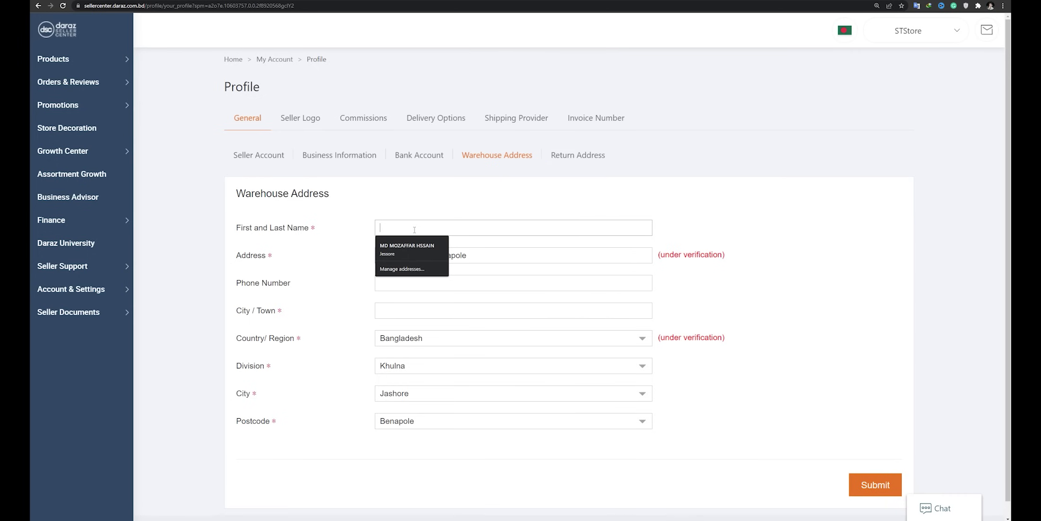
left_click(408, 248)
left_click(406, 313)
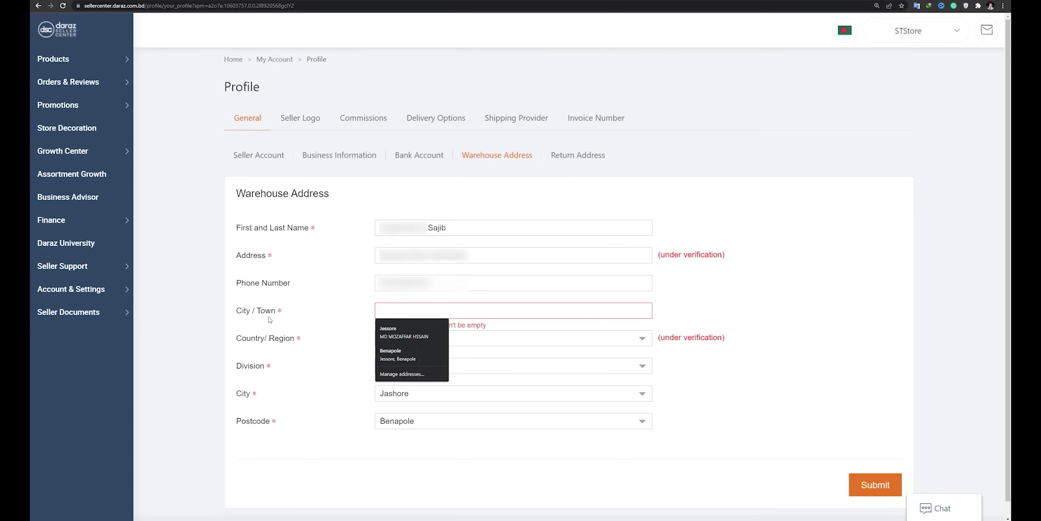
left_click(405, 314)
left_click(407, 329)
left_click(869, 485)
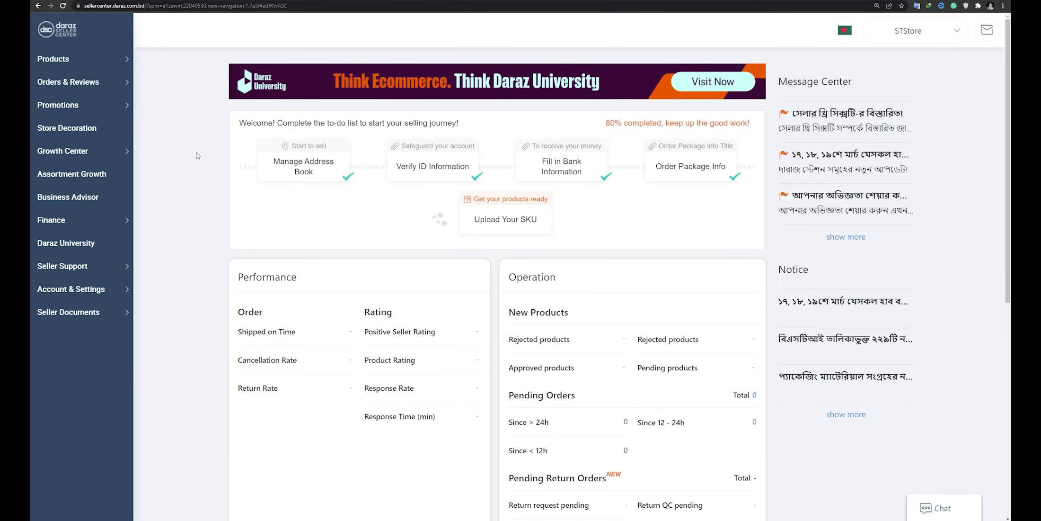